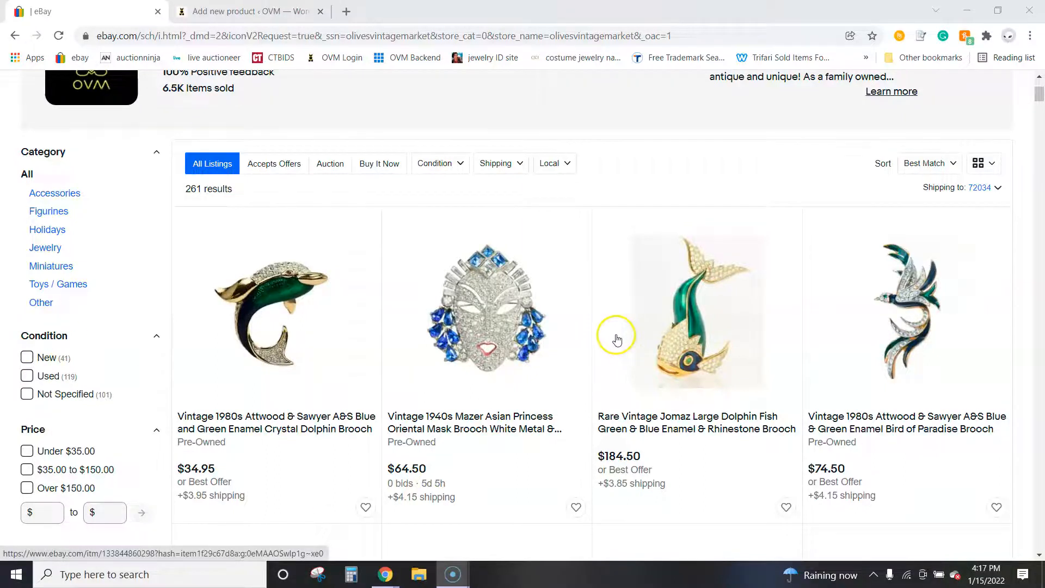
- Browse the Olive's Vintage Market store listings on eBay, examining the jewelry items' photos, titles and prices
scroll(614, 338, "down", 5)
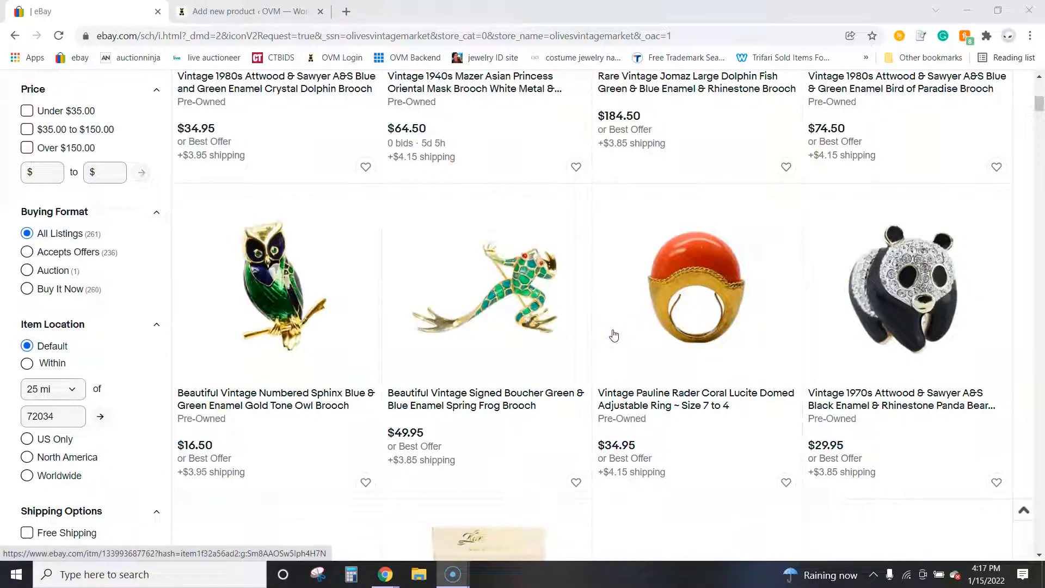
scroll(613, 338, "down", 1)
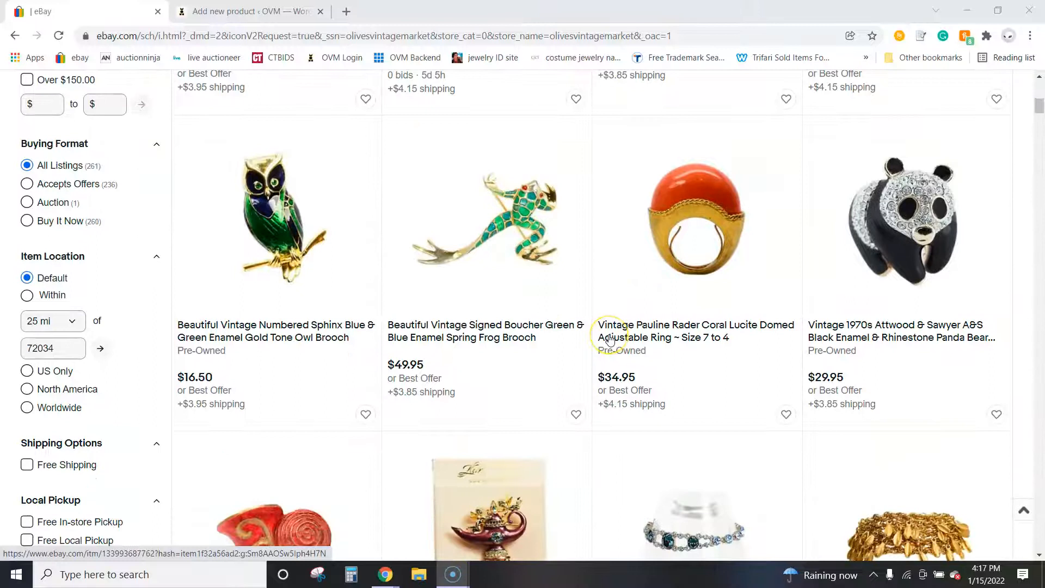
scroll(610, 340, "down", 2)
scroll(610, 339, "down", 6)
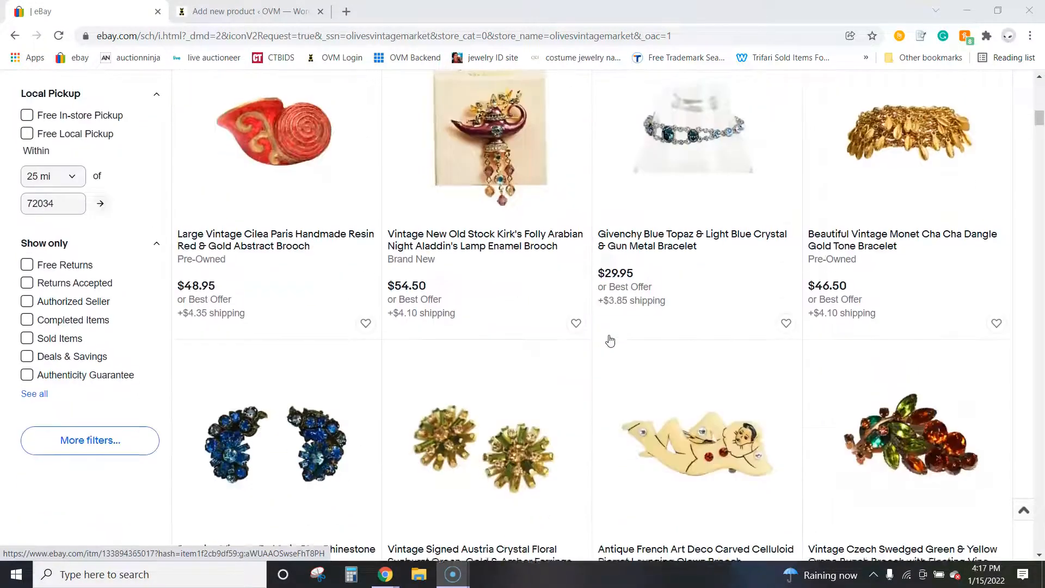
scroll(610, 339, "down", 3)
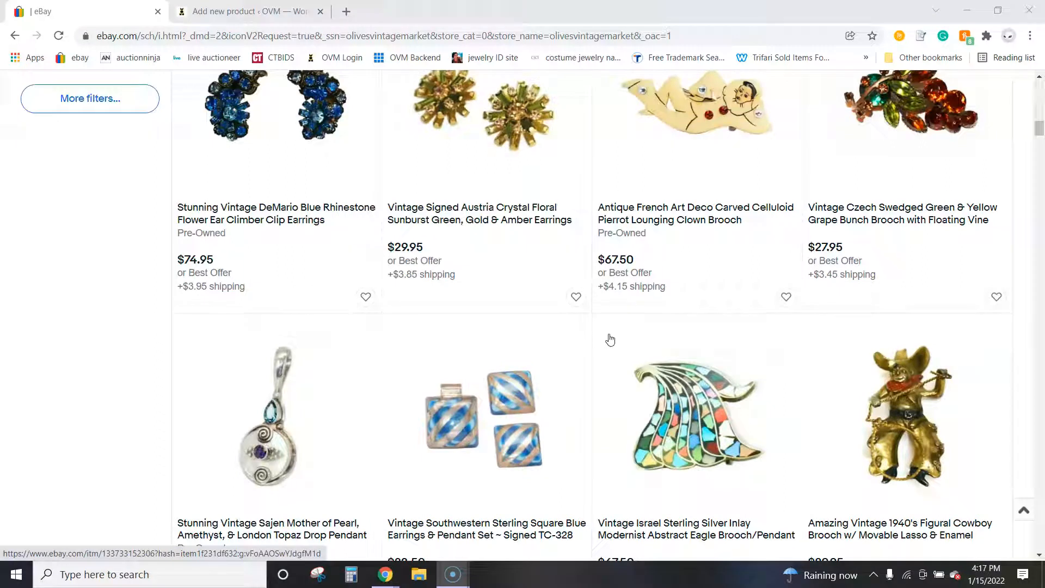
scroll(610, 340, "down", 6)
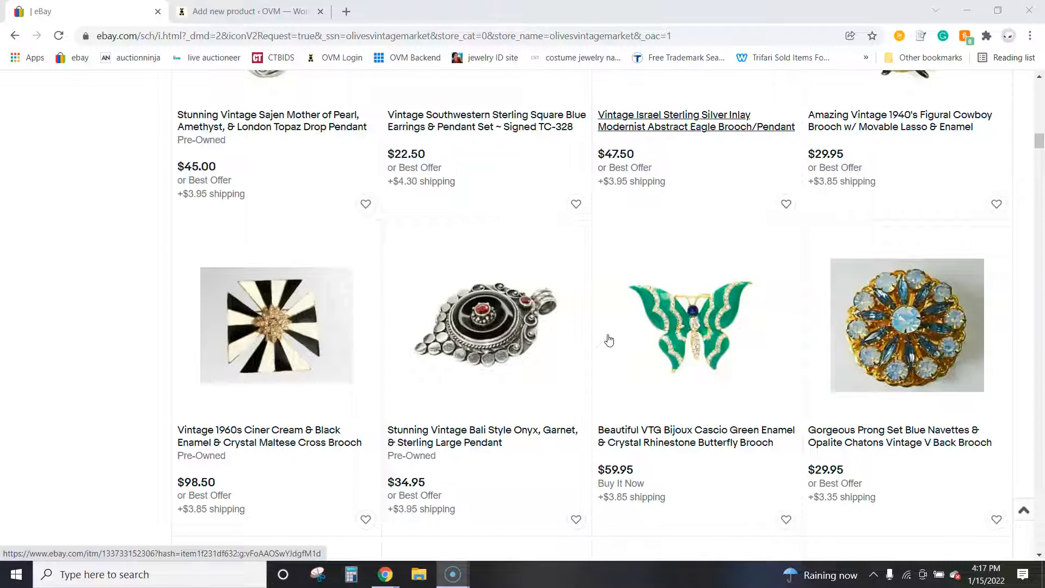
scroll(609, 340, "down", 6)
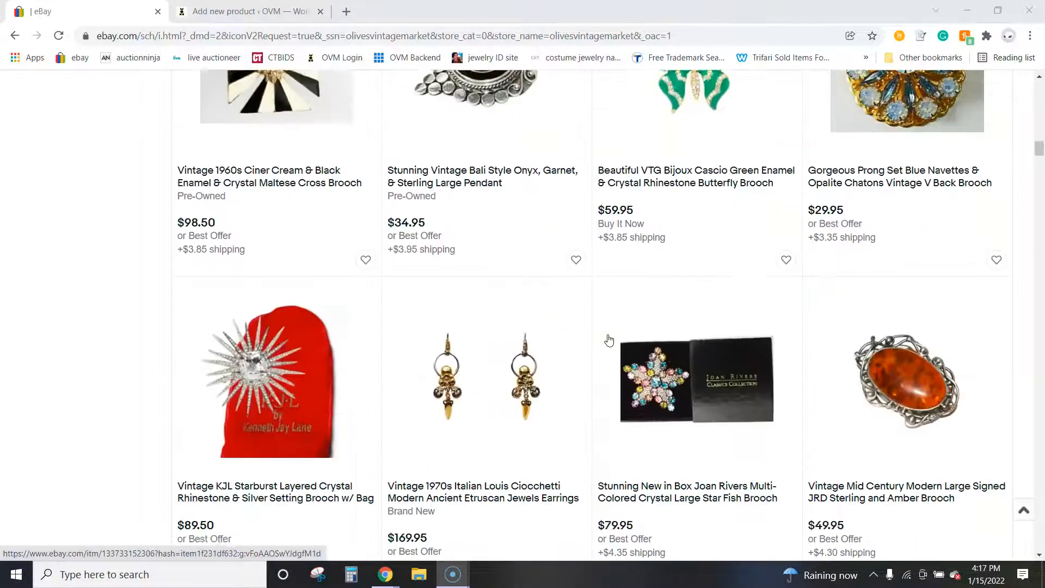
scroll(609, 340, "down", 2)
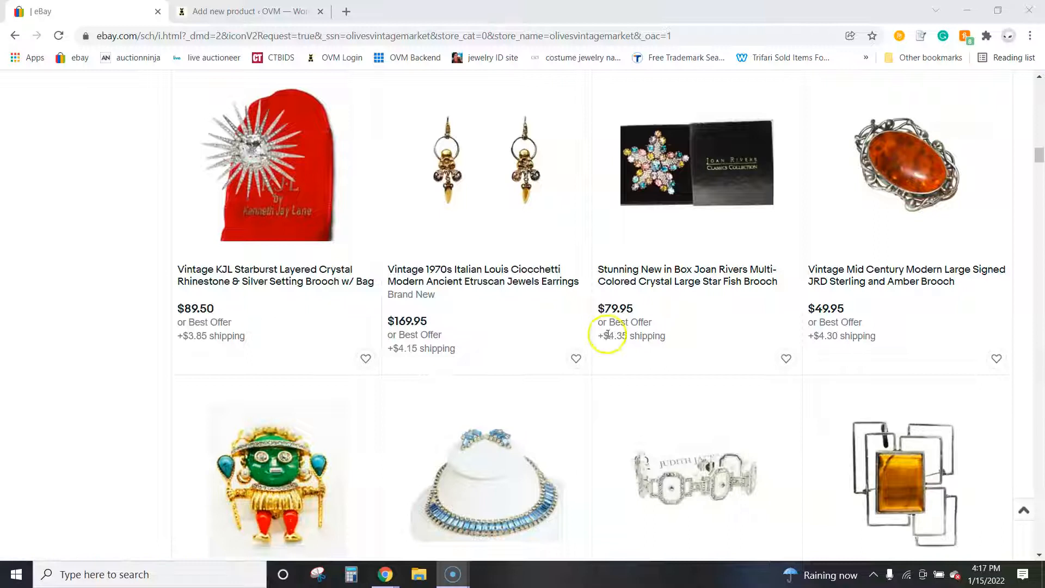
scroll(607, 335, "down", 2)
scroll(607, 336, "down", 5)
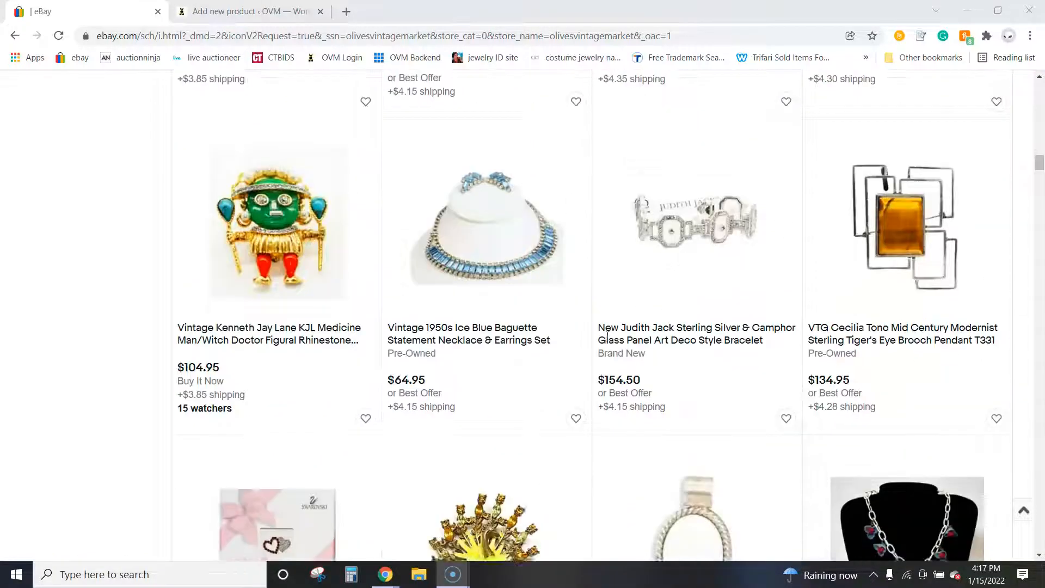
scroll(608, 335, "down", 5)
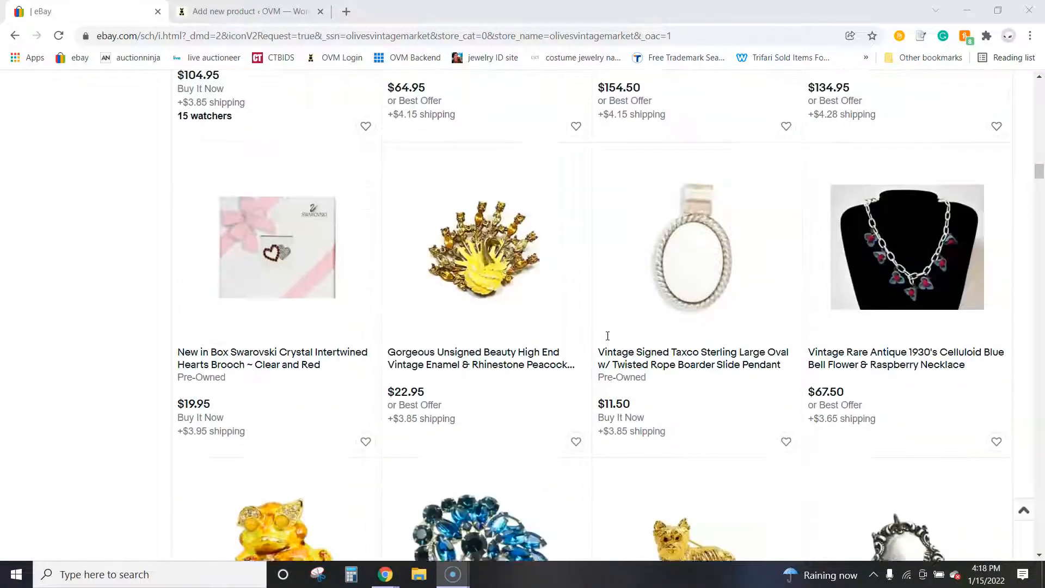
scroll(608, 336, "down", 4)
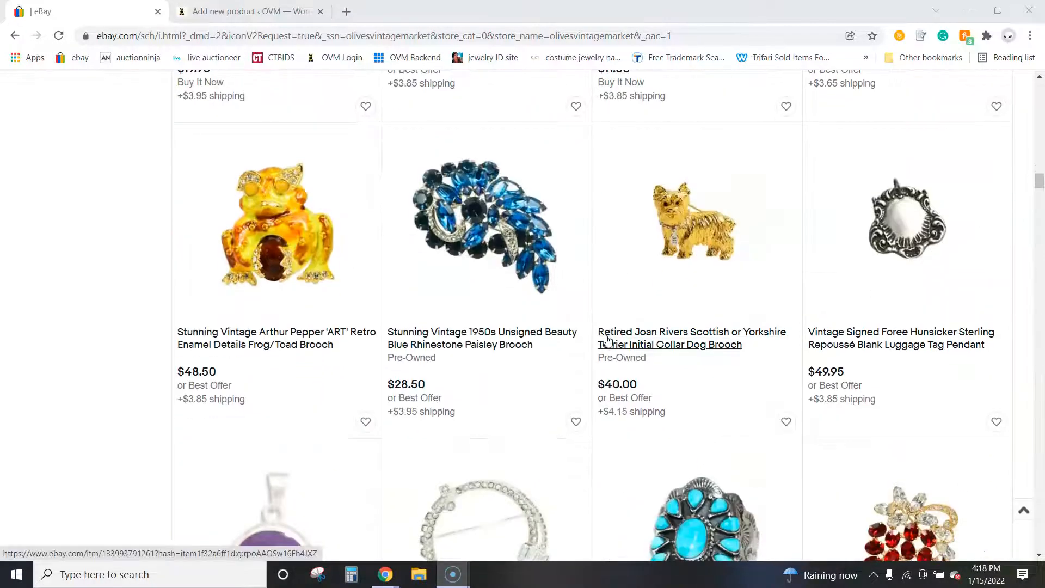
scroll(608, 338, "down", 4)
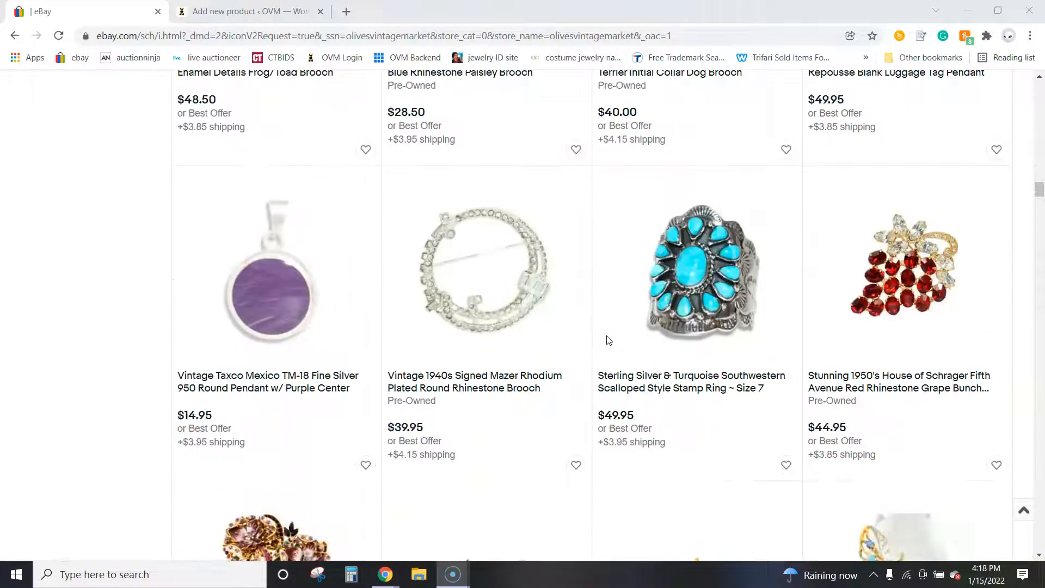
scroll(608, 337, "down", 4)
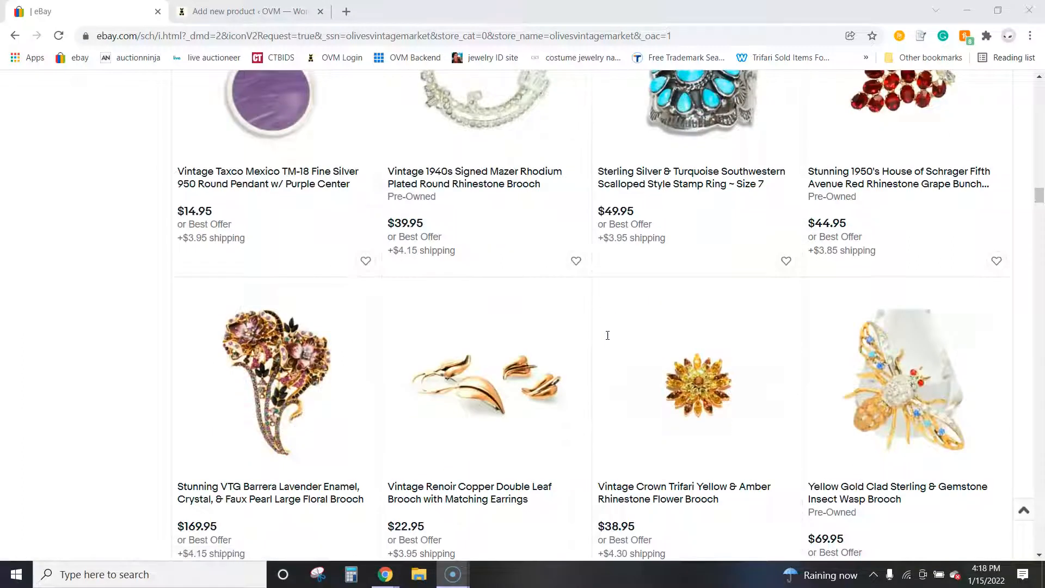
scroll(607, 335, "down", 1)
scroll(607, 335, "down", 2)
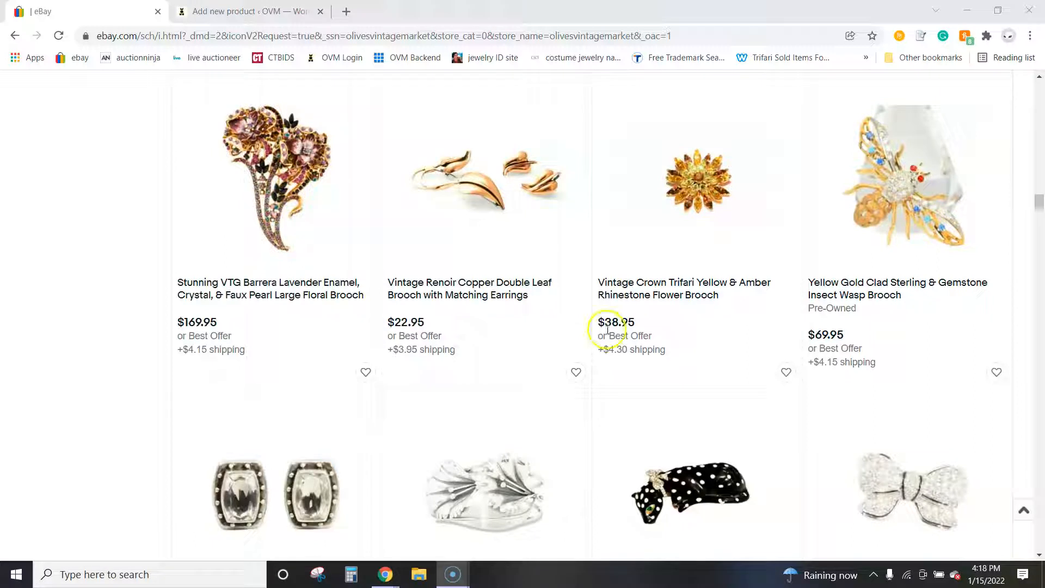
scroll(607, 336, "down", 3)
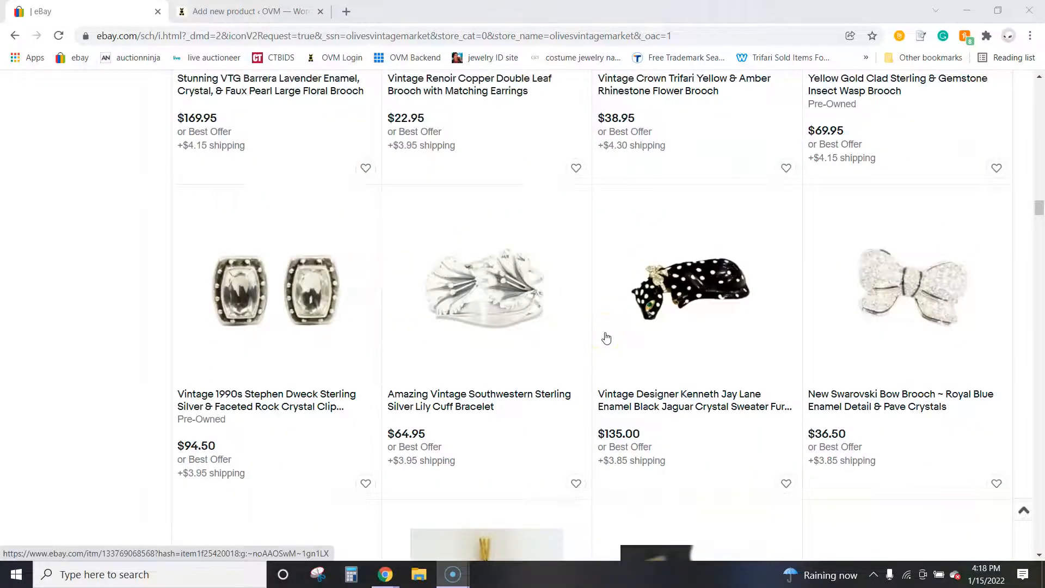
scroll(606, 338, "down", 4)
scroll(606, 338, "down", 2)
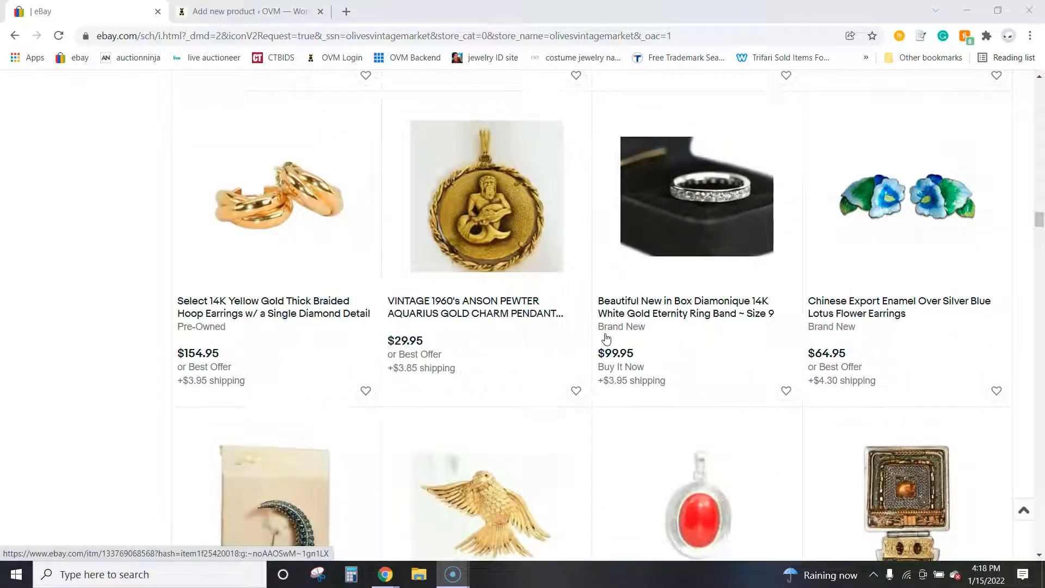
scroll(607, 338, "down", 2)
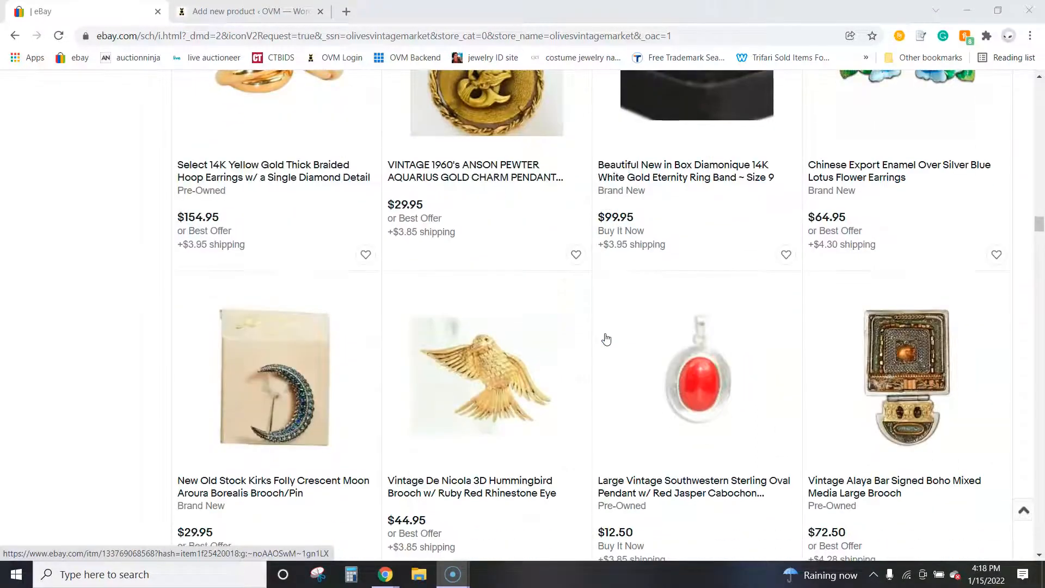
scroll(606, 340, "down", 5)
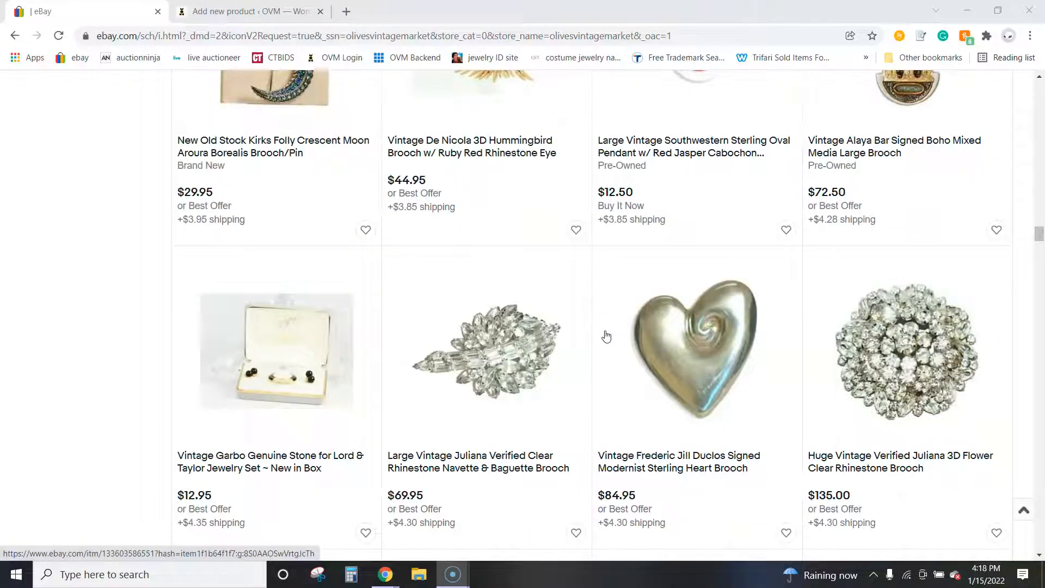
scroll(606, 336, "down", 8)
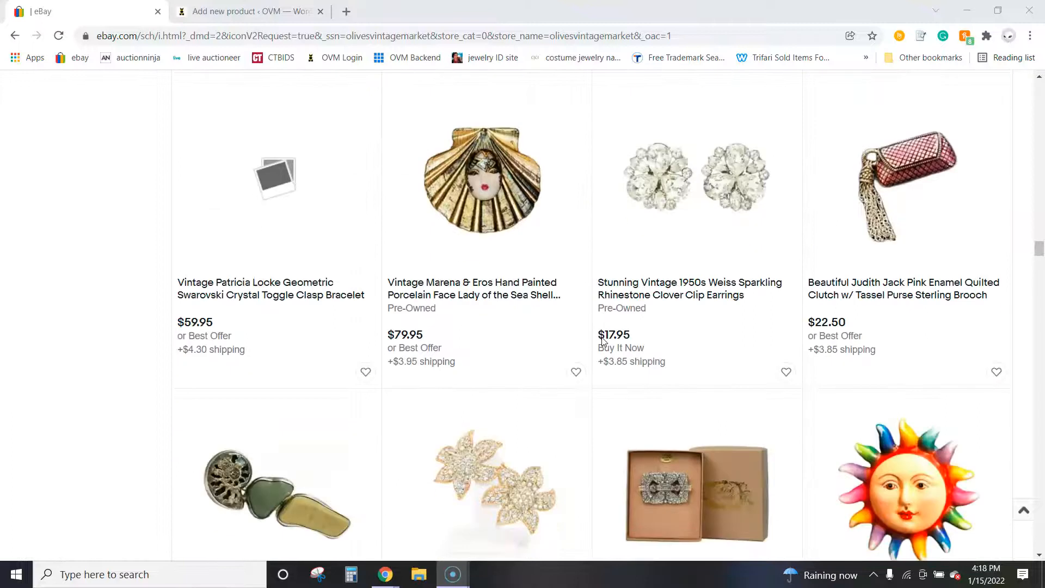
scroll(603, 341, "down", 5)
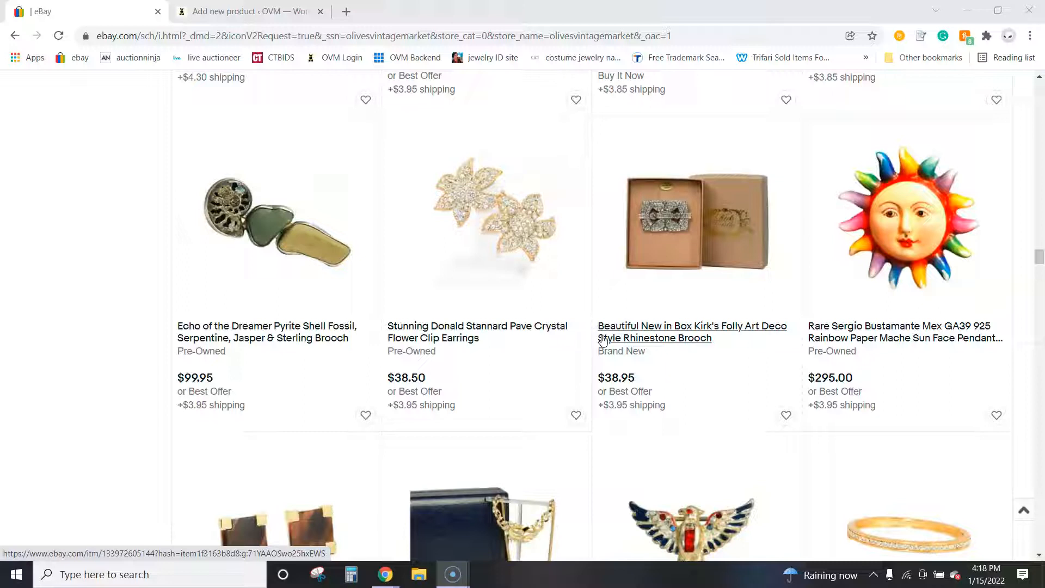
scroll(604, 339, "down", 3)
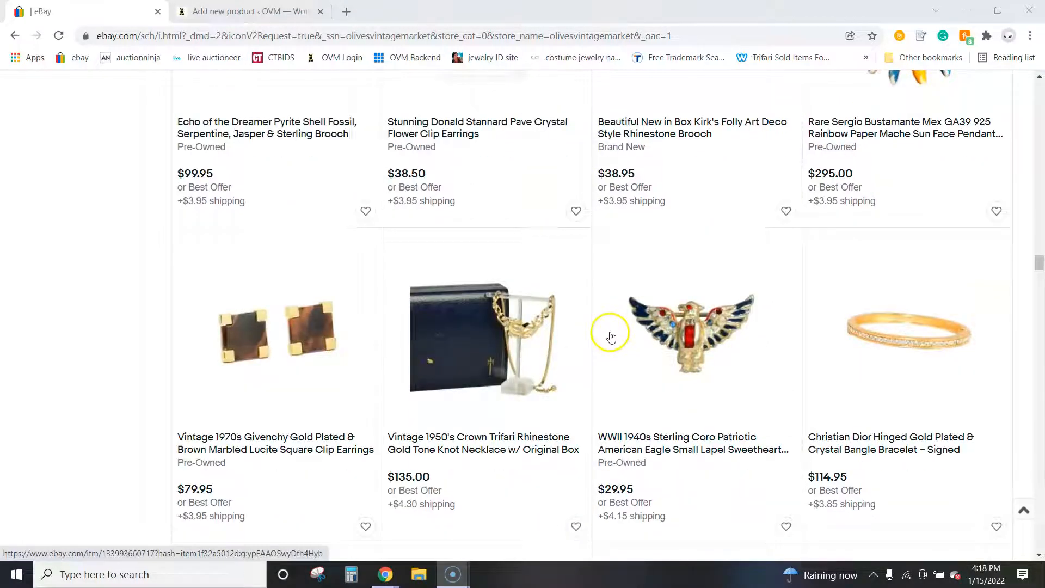
scroll(610, 337, "down", 2)
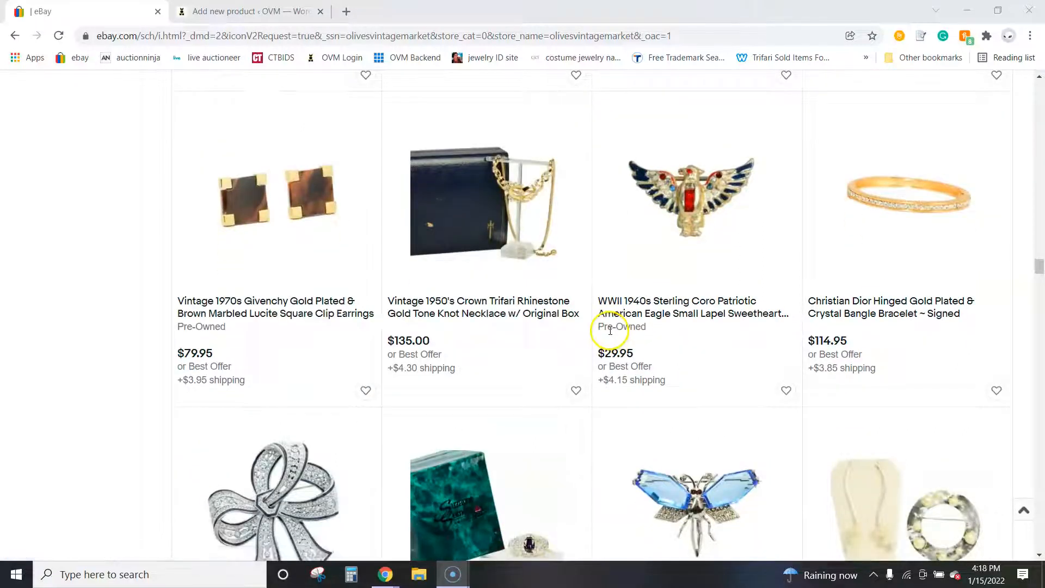
scroll(610, 329, "down", 3)
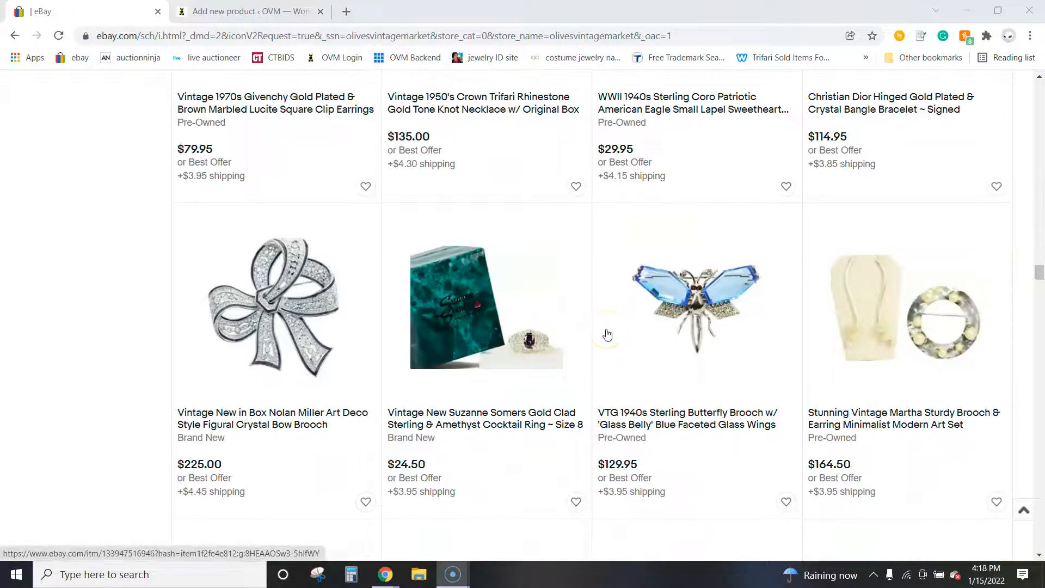
scroll(607, 334, "down", 9)
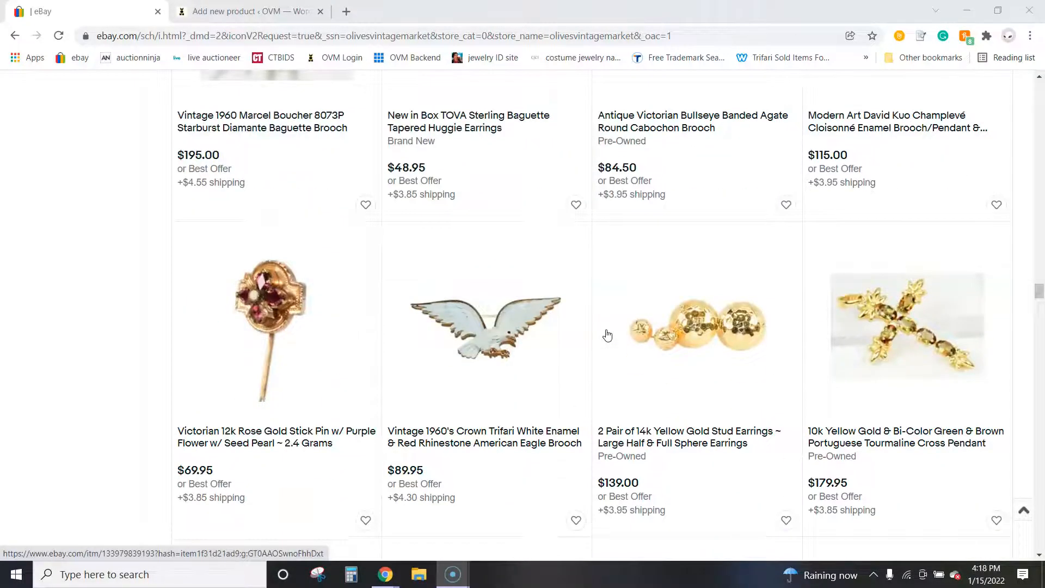
scroll(608, 335, "down", 3)
scroll(607, 334, "down", 5)
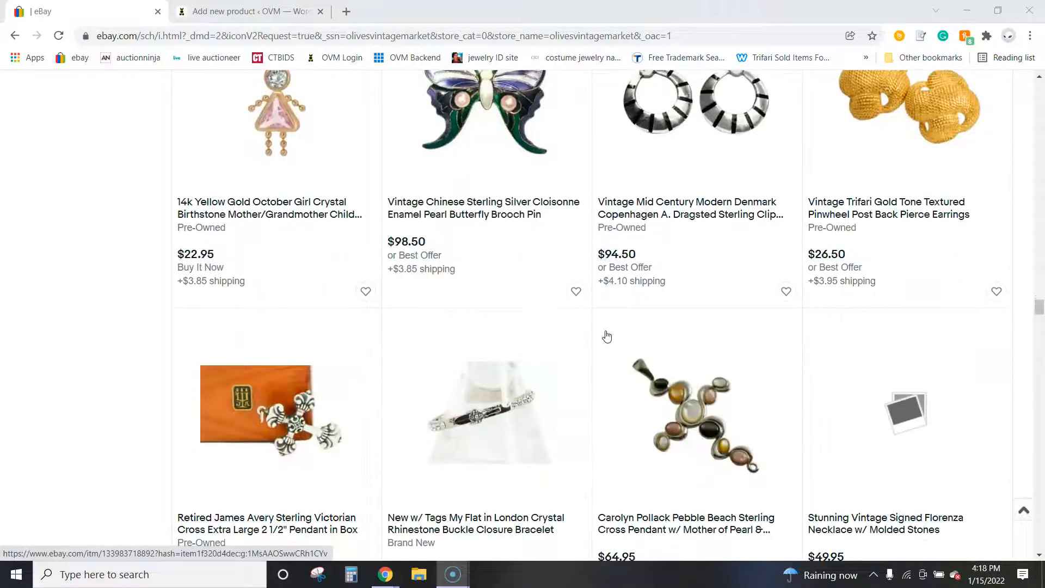
scroll(607, 335, "down", 3)
left_click(526, 321)
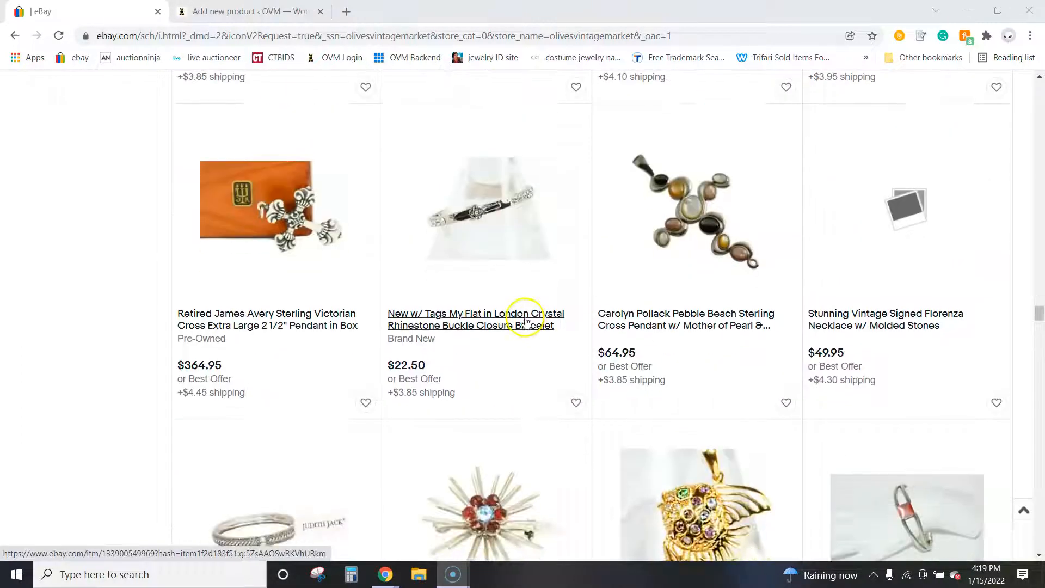
scroll(520, 320, "down", 1)
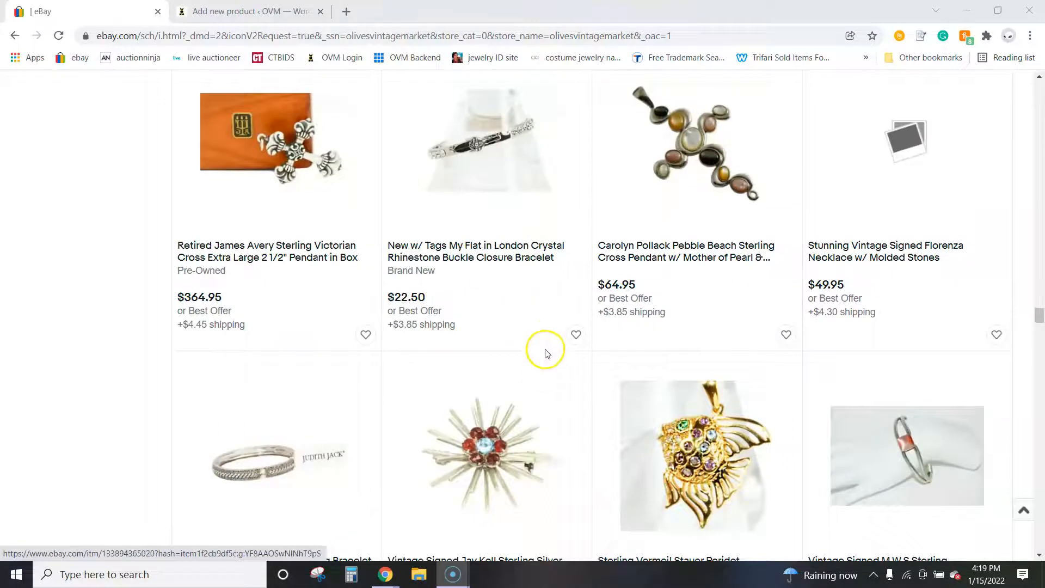
scroll(596, 346, "down", 6)
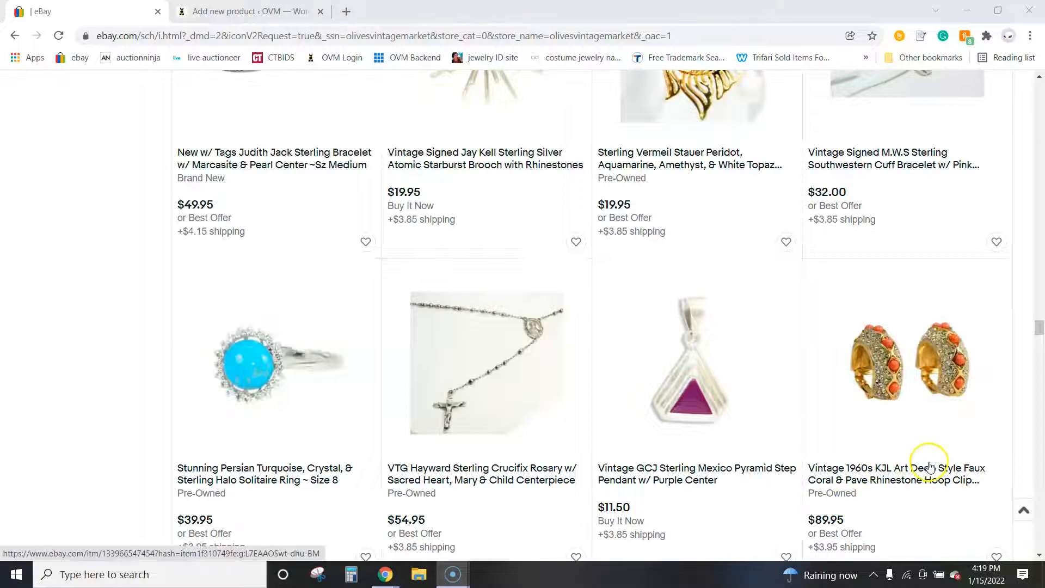
scroll(908, 467, "down", 5)
scroll(908, 467, "down", 3)
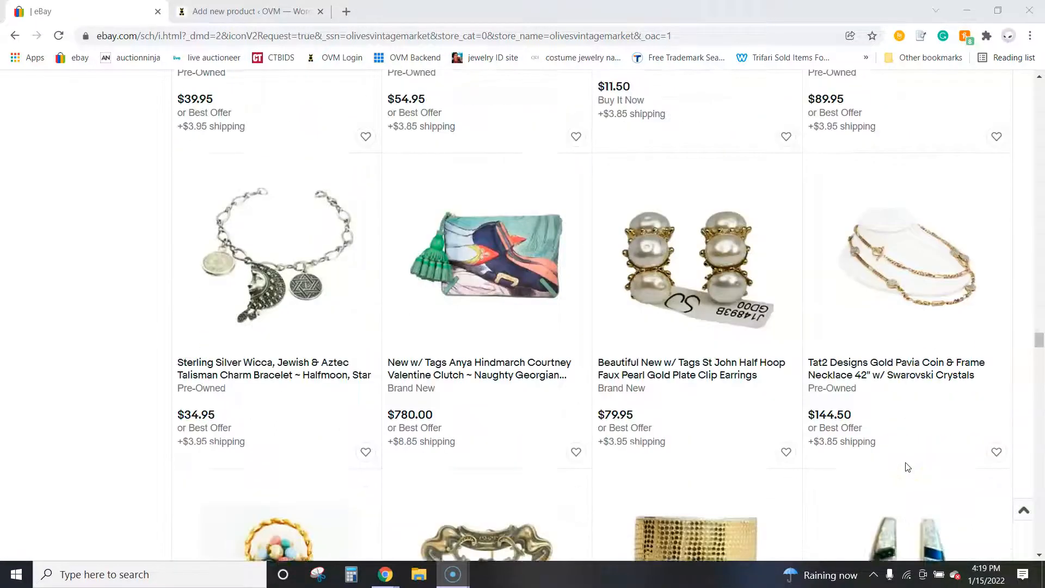
scroll(847, 469, "down", 3)
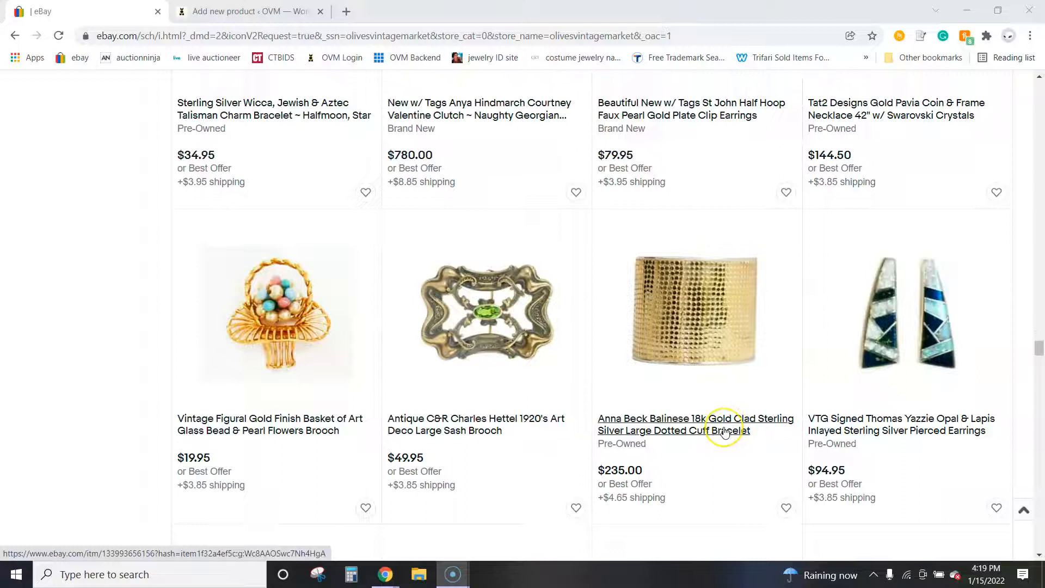
left_click(725, 433)
scroll(723, 433, "down", 5)
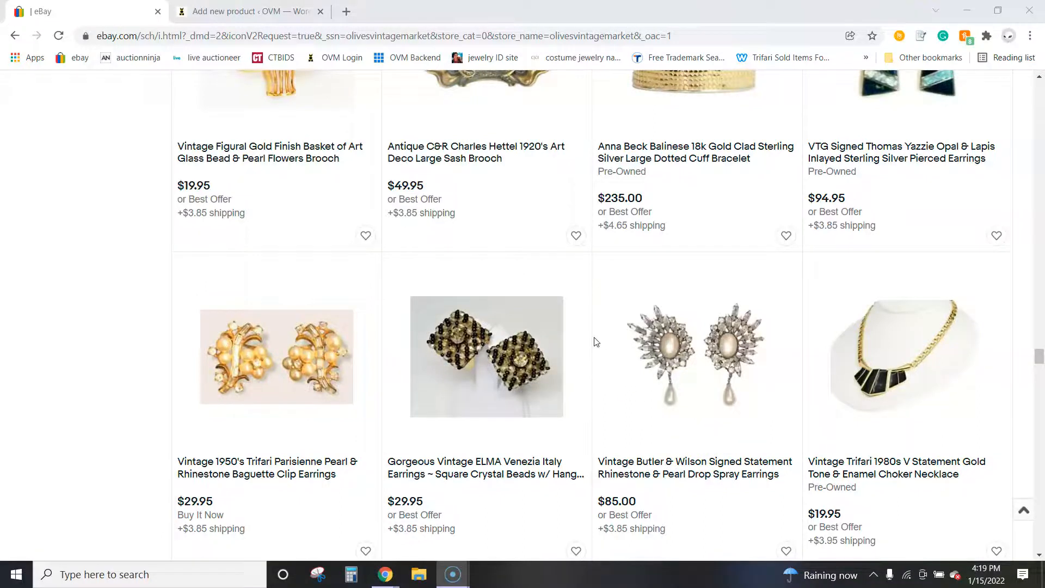
scroll(584, 355, "down", 4)
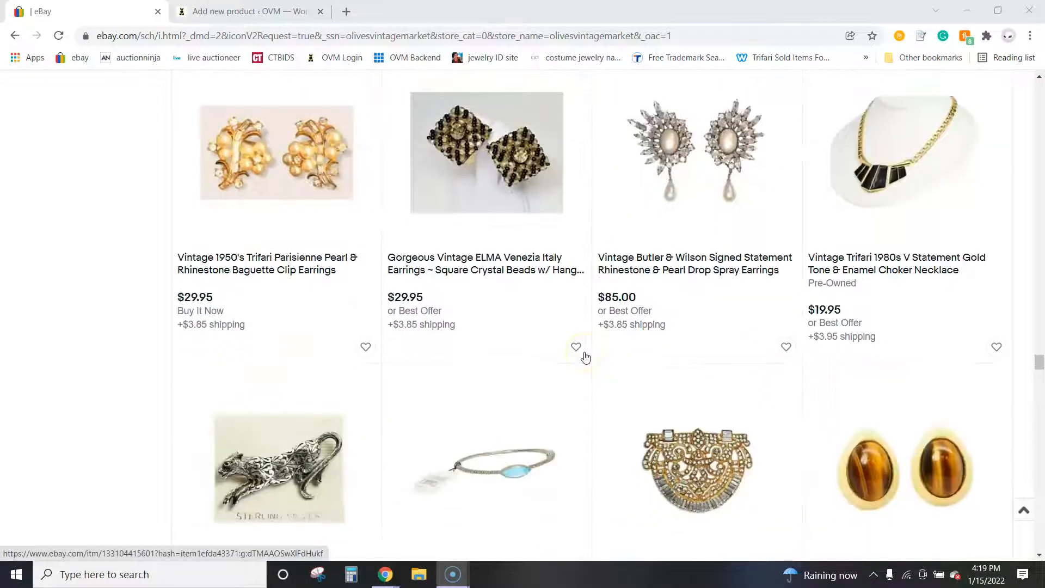
scroll(584, 357, "down", 1)
scroll(583, 357, "down", 2)
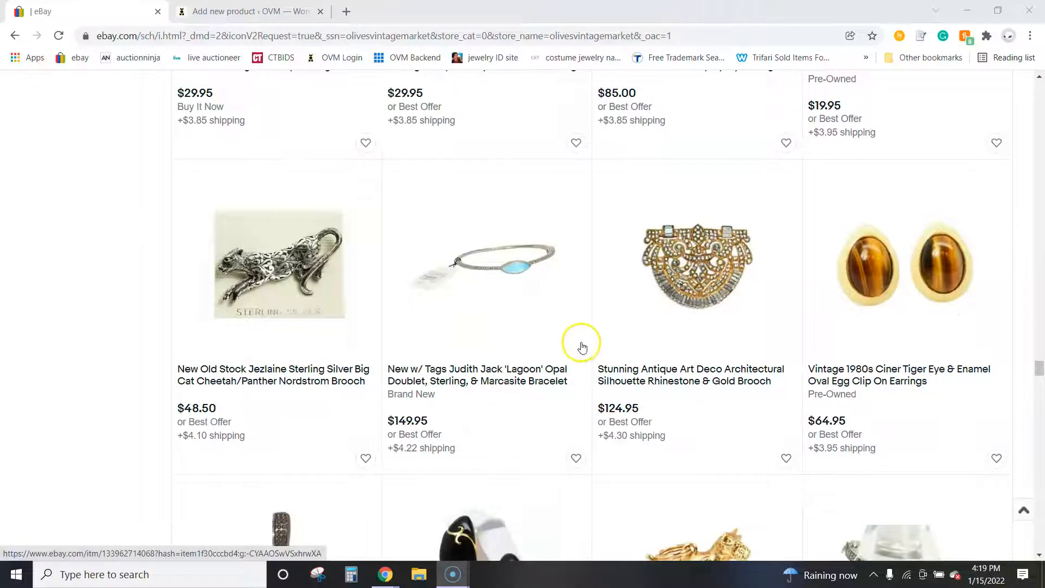
scroll(582, 357, "down", 5)
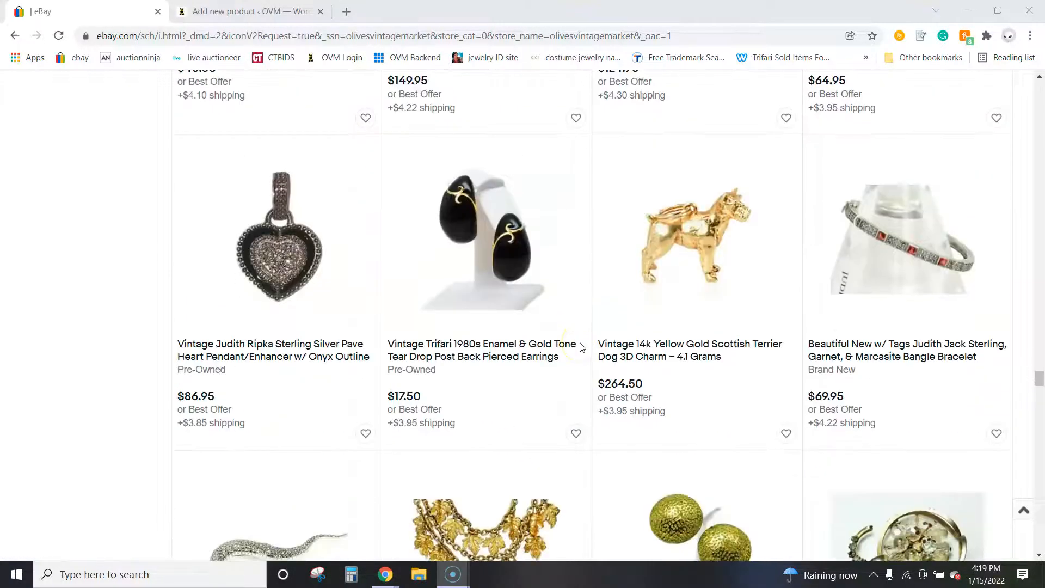
scroll(581, 347, "down", 2)
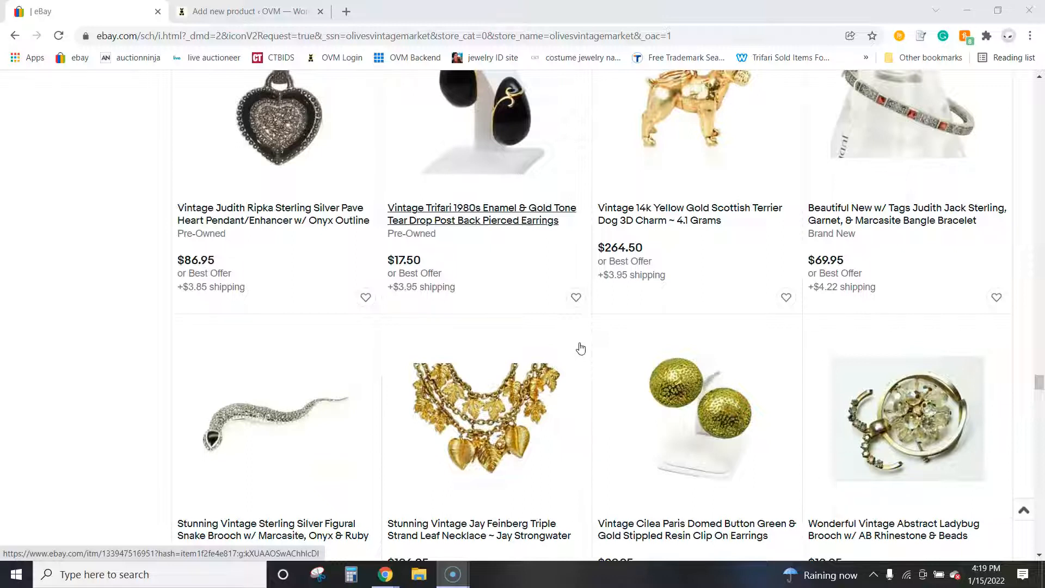
scroll(581, 348, "down", 3)
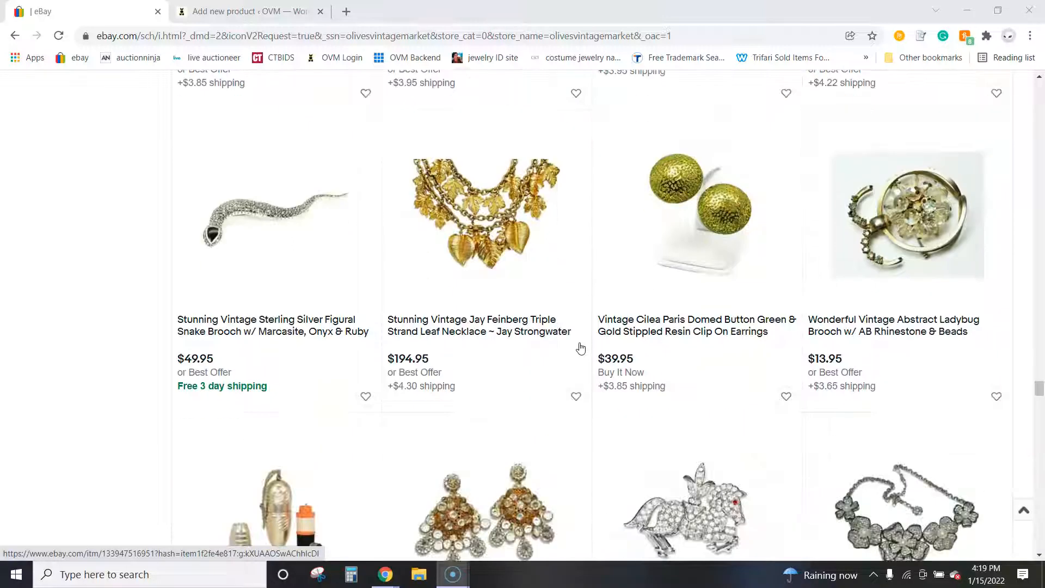
- Continue examining the vintage brooch, necklace and earring listings further down the eBay store results
scroll(581, 348, "down", 2)
left_click(581, 351)
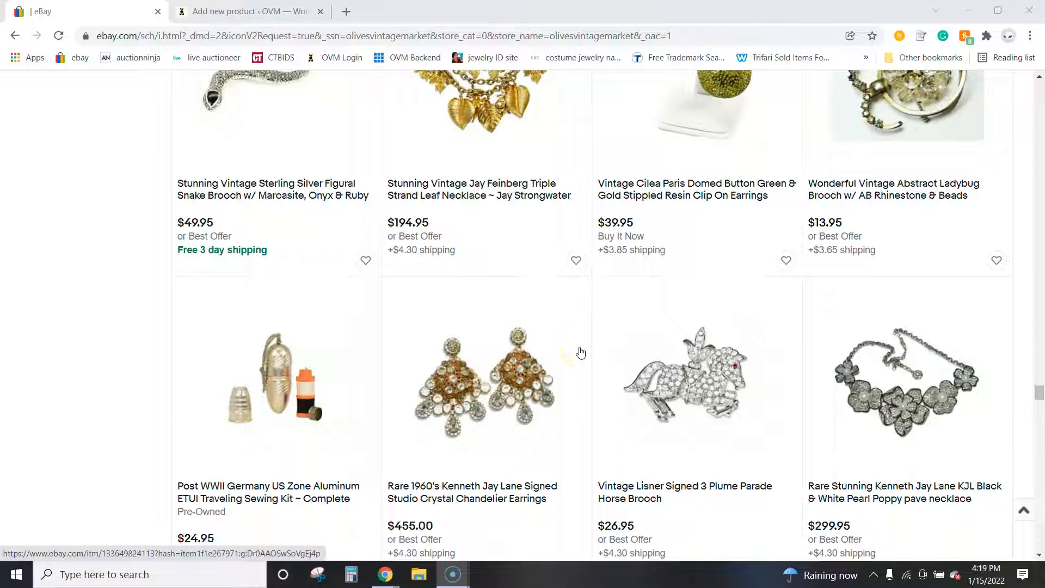
scroll(580, 353, "down", 5)
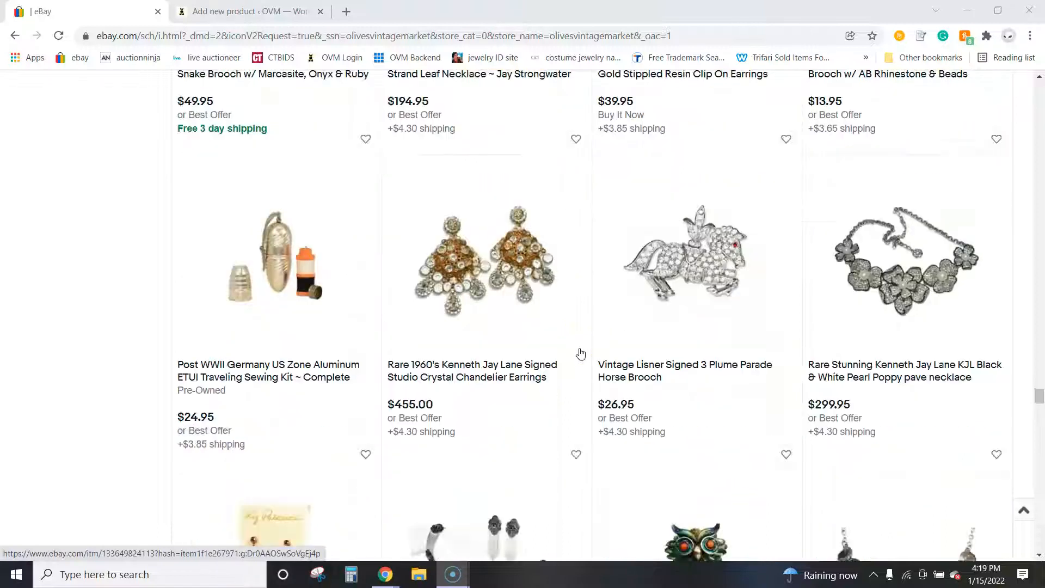
scroll(581, 351, "down", 2)
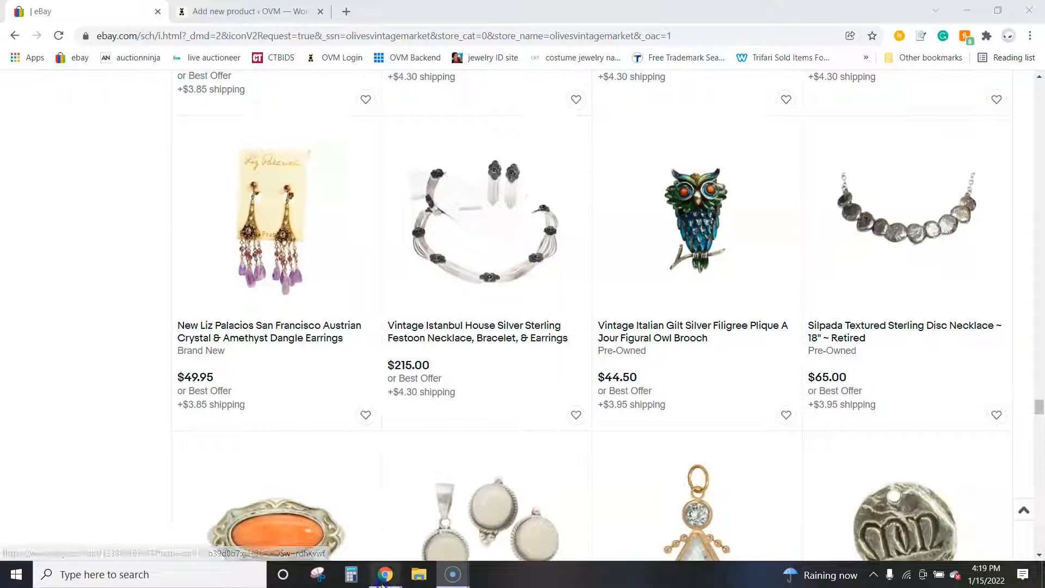
- Switch to the ovm.shop browser window and look over the featured jewelry on its home page
mouse_move(387, 573)
left_click(539, 506)
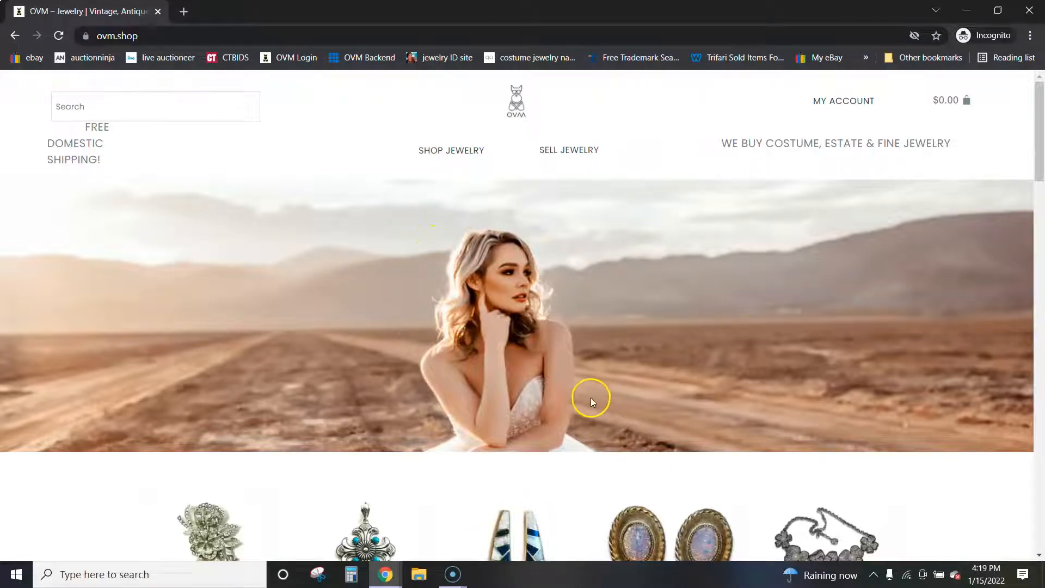
scroll(688, 394, "down", 4)
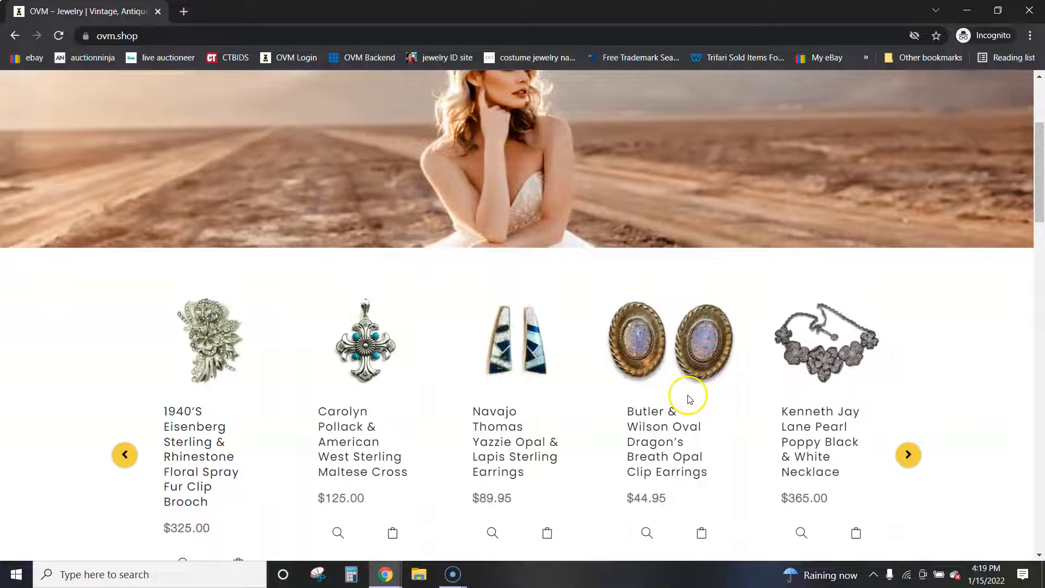
scroll(688, 394, "down", 3)
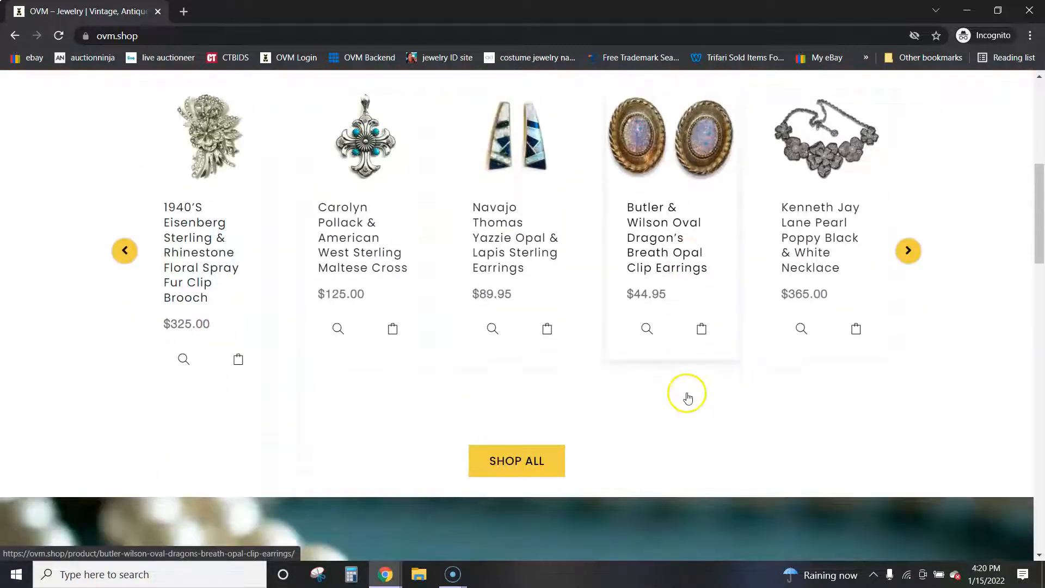
- Open the Navajo Thomas Yazzie Opal & Lapis Sterling Earrings product and examine its description, related products and back-side photo
left_click(505, 136)
scroll(718, 357, "down", 8)
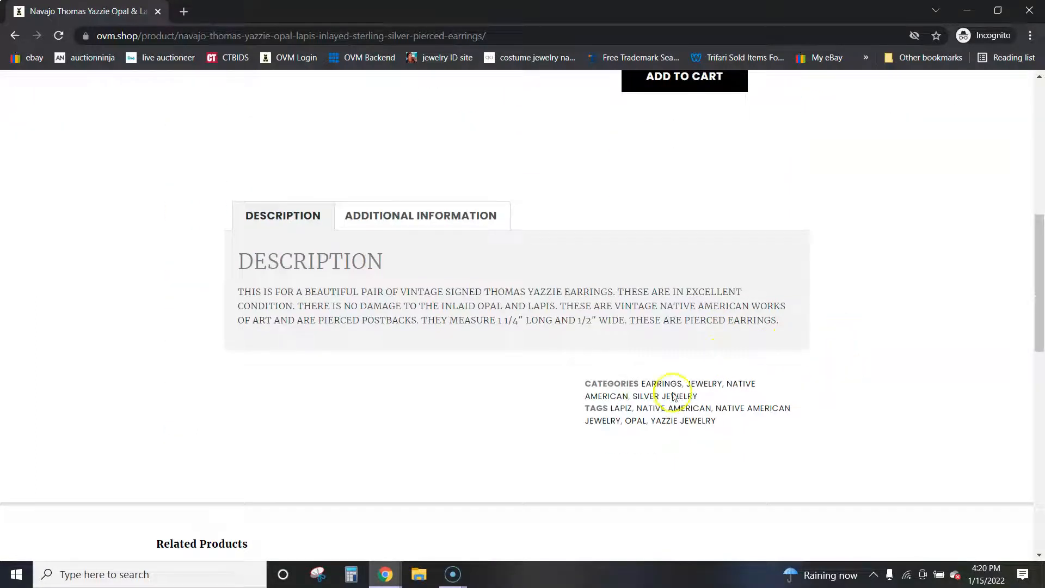
scroll(708, 389, "down", 1)
scroll(517, 398, "down", 2)
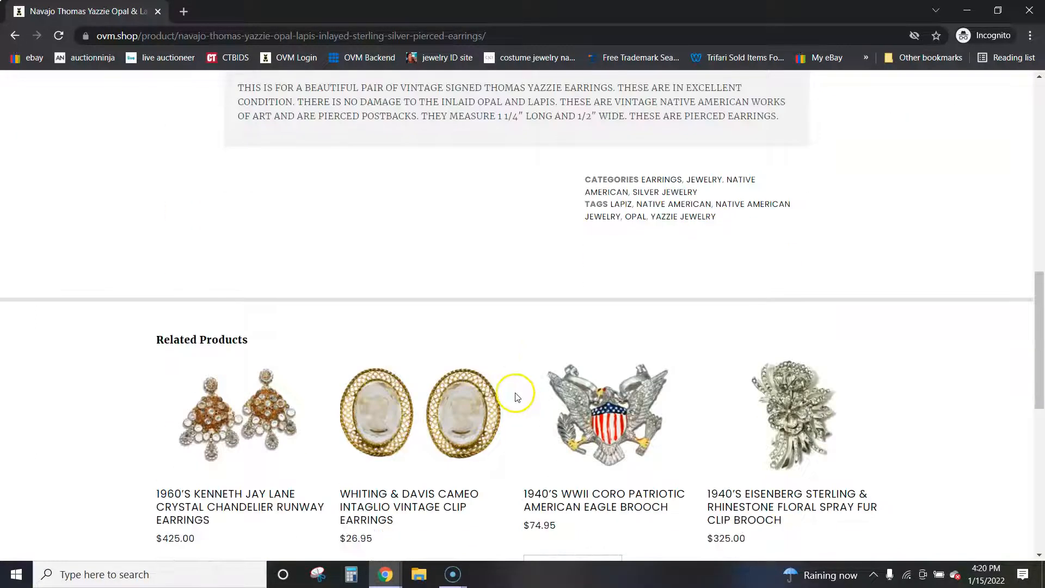
scroll(516, 396, "up", 10)
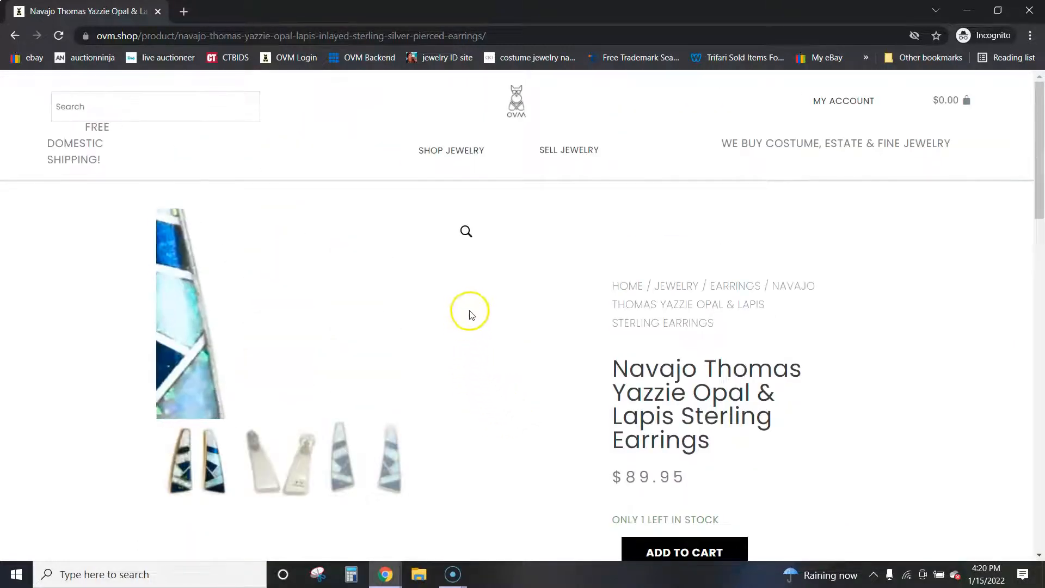
left_click(294, 464)
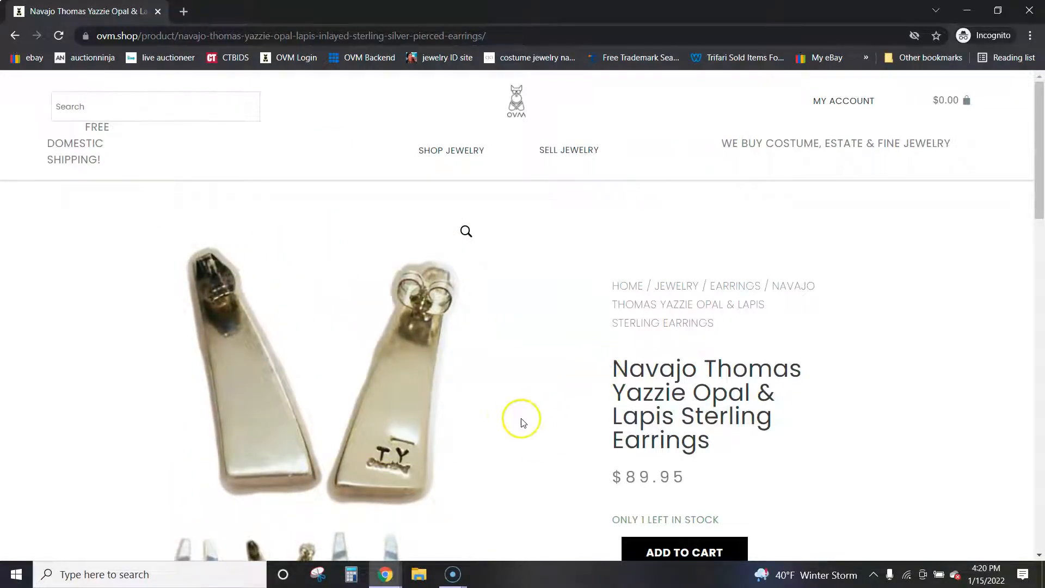
- Switch back to the eBay store window and return to the beginning of the store page
left_click(385, 579)
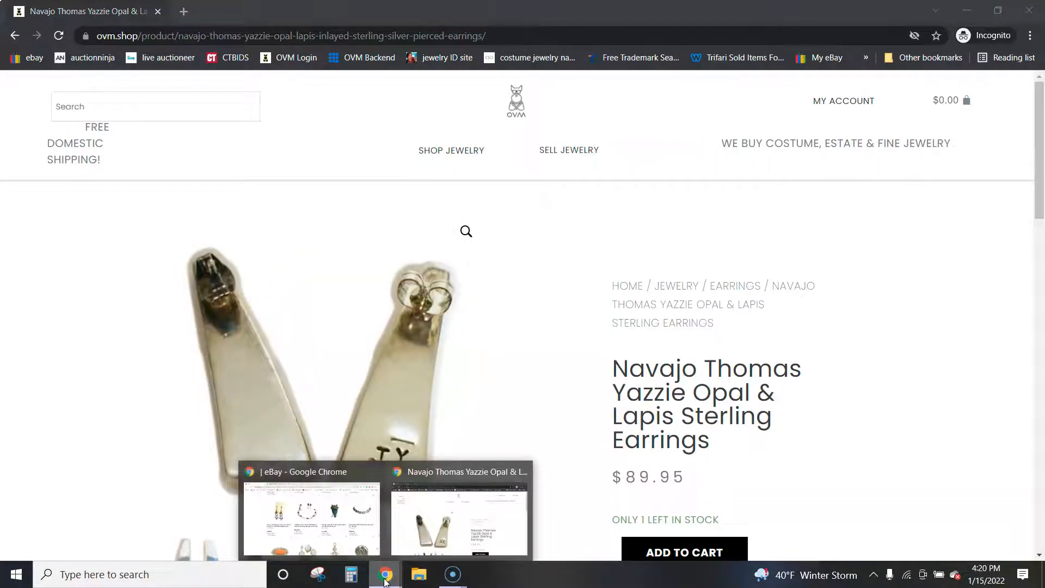
left_click(351, 510)
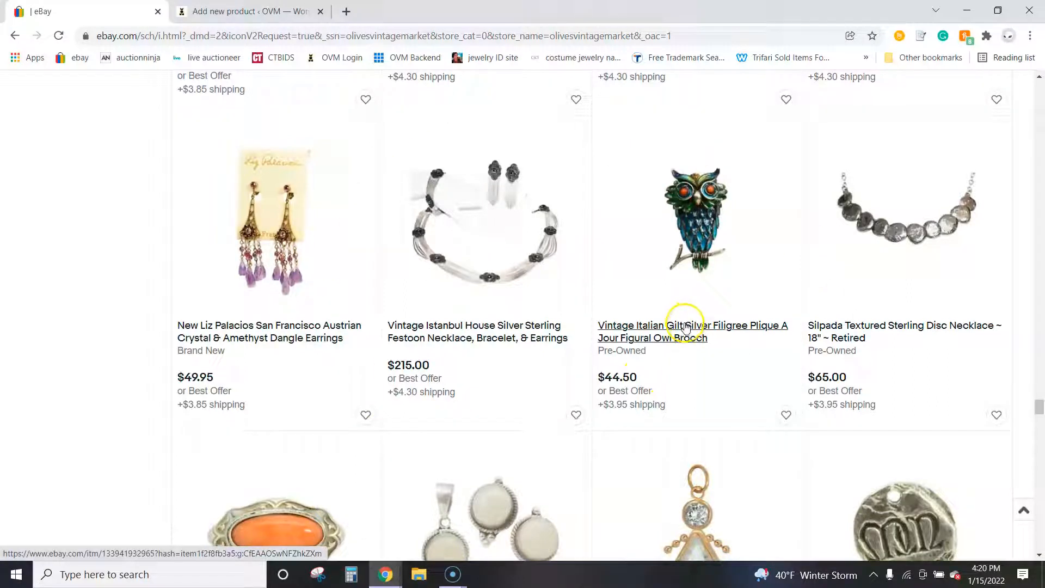
scroll(685, 327, "up", 8)
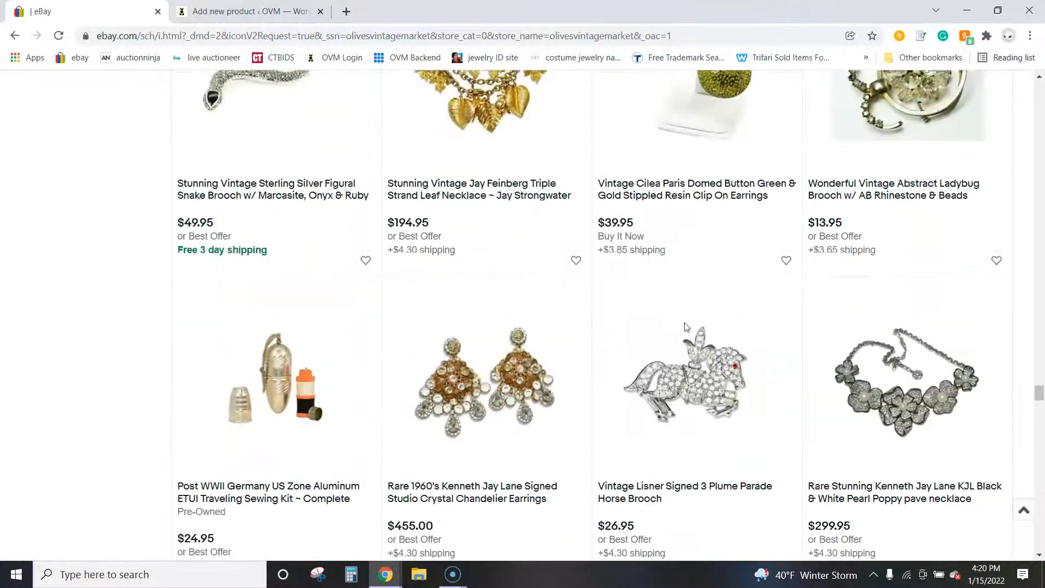
scroll(666, 327, "up", 6)
scroll(666, 326, "up", 16)
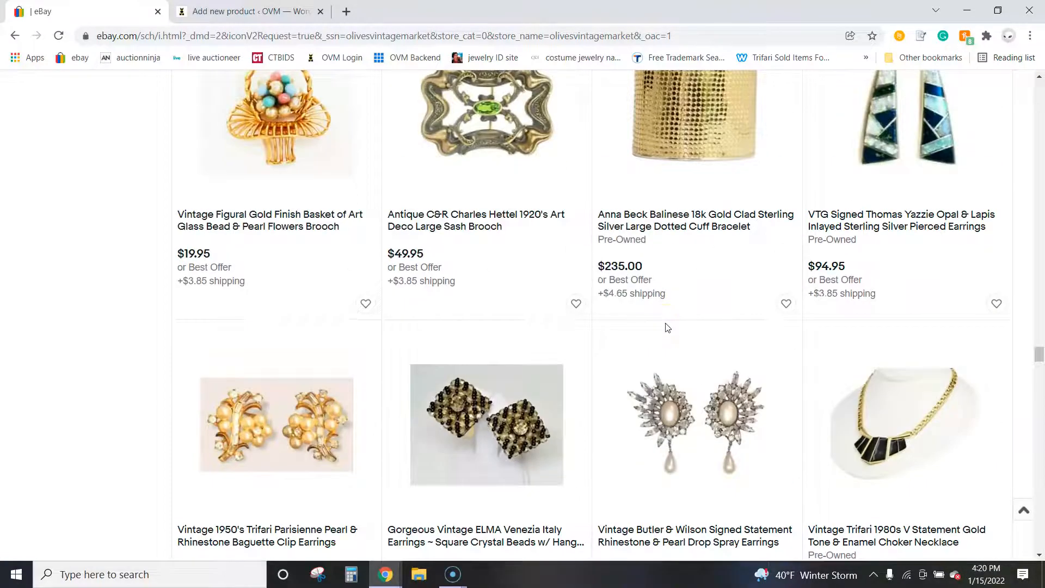
scroll(666, 327, "up", 15)
scroll(665, 328, "up", 8)
left_click(1038, 303)
left_click_drag(1038, 302, 1038, 87)
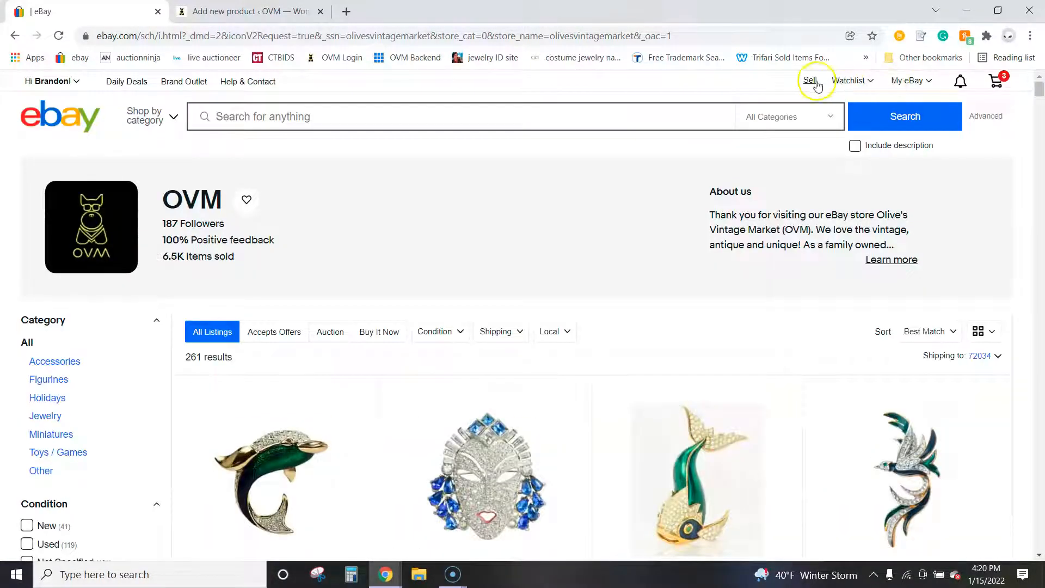
- Open the eBay seller area and start creating a single listing
left_click(810, 80)
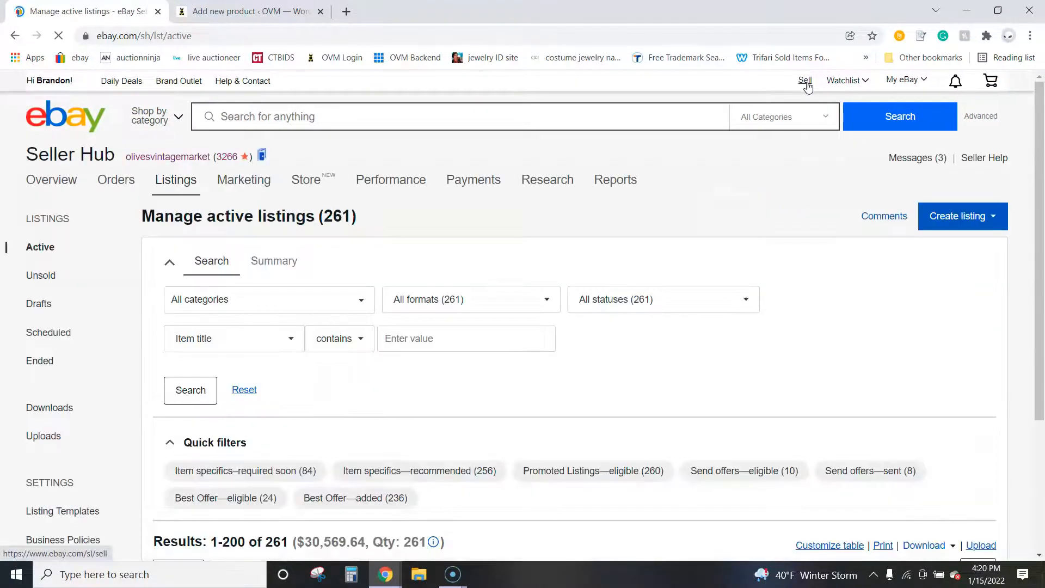
left_click(977, 229)
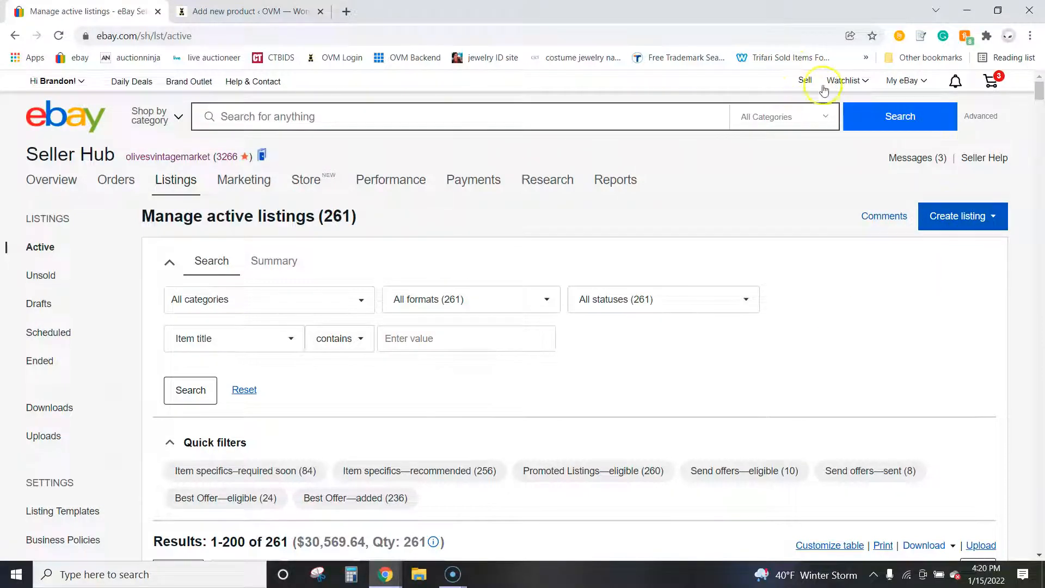
left_click(985, 222)
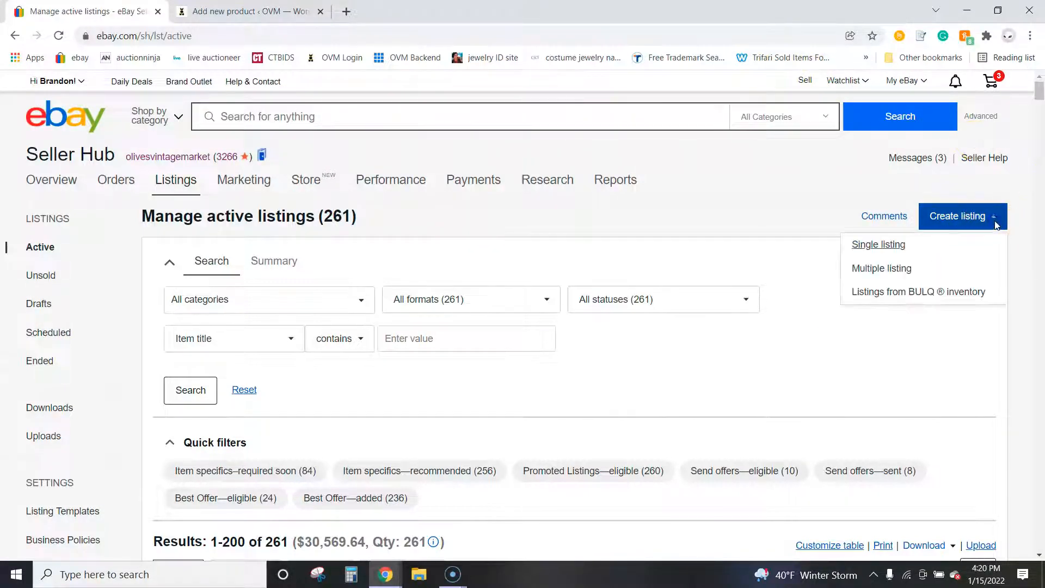
left_click(872, 247)
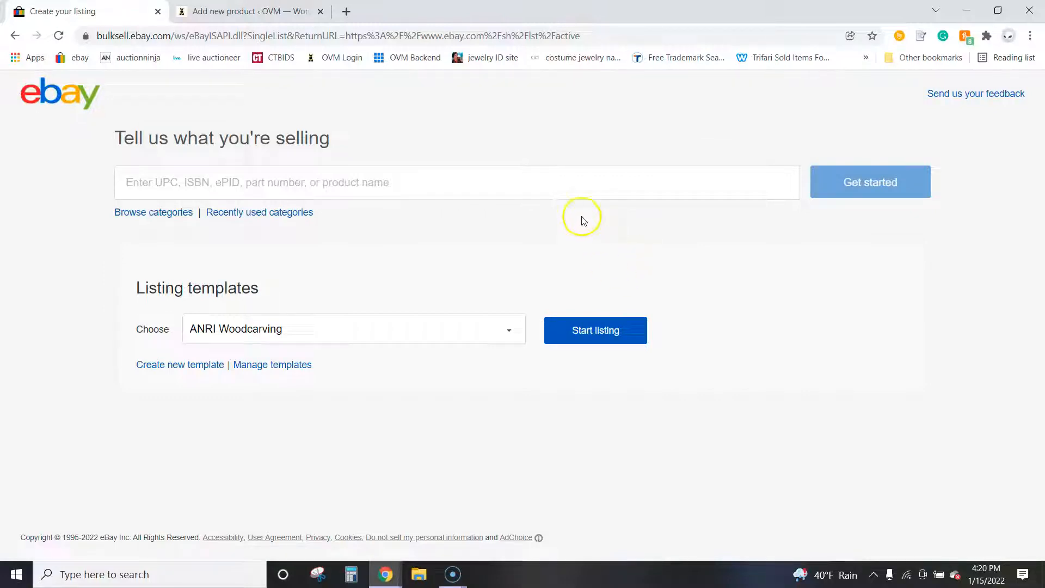
- Search for "Vintage Coro Brooch" as the item being sold and continue without selecting a catalog product
left_click(476, 185)
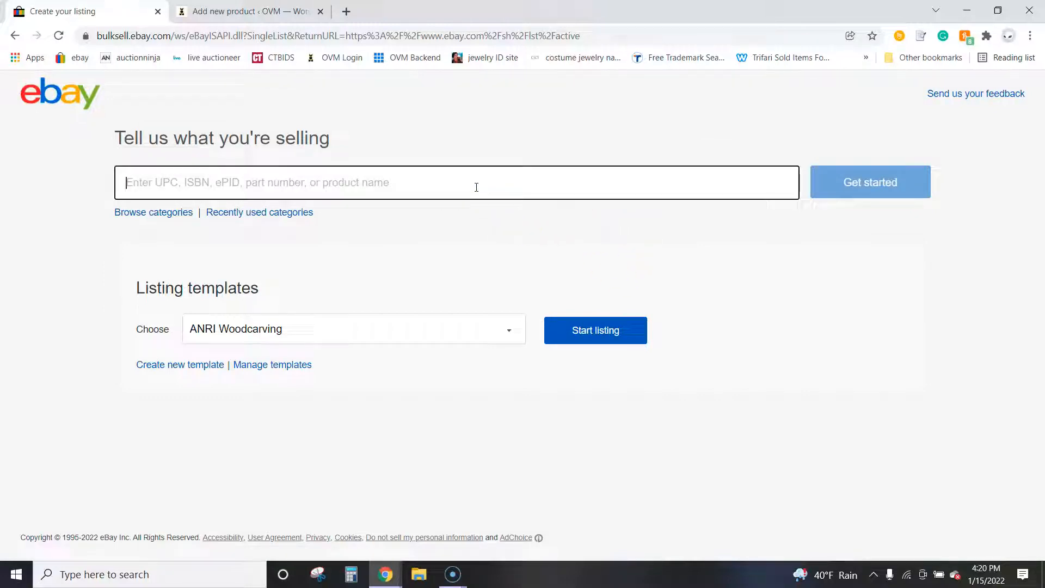
type("Vintage Coro ")
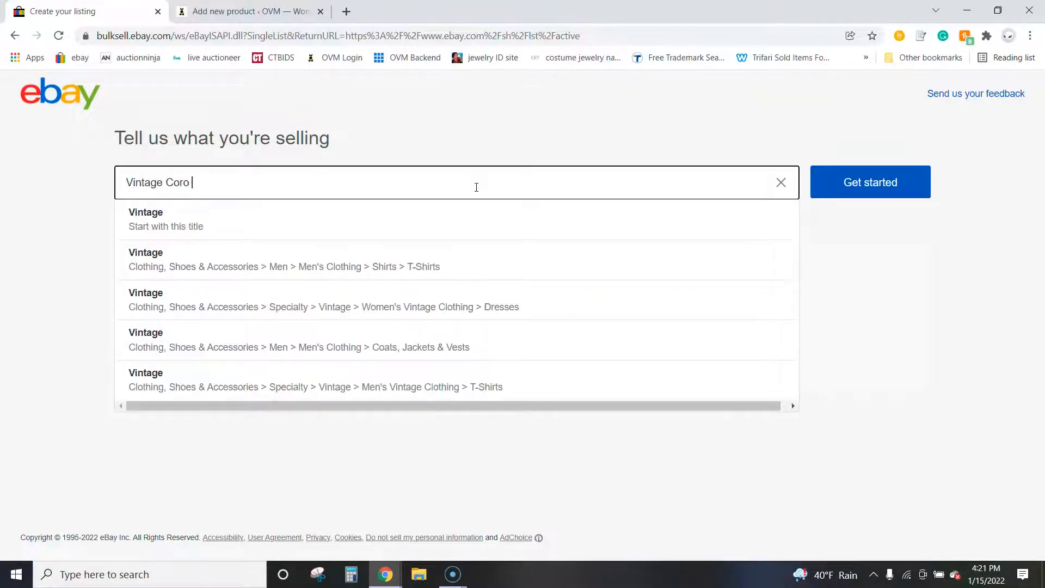
type("Brooch")
key("Return")
left_click(482, 193)
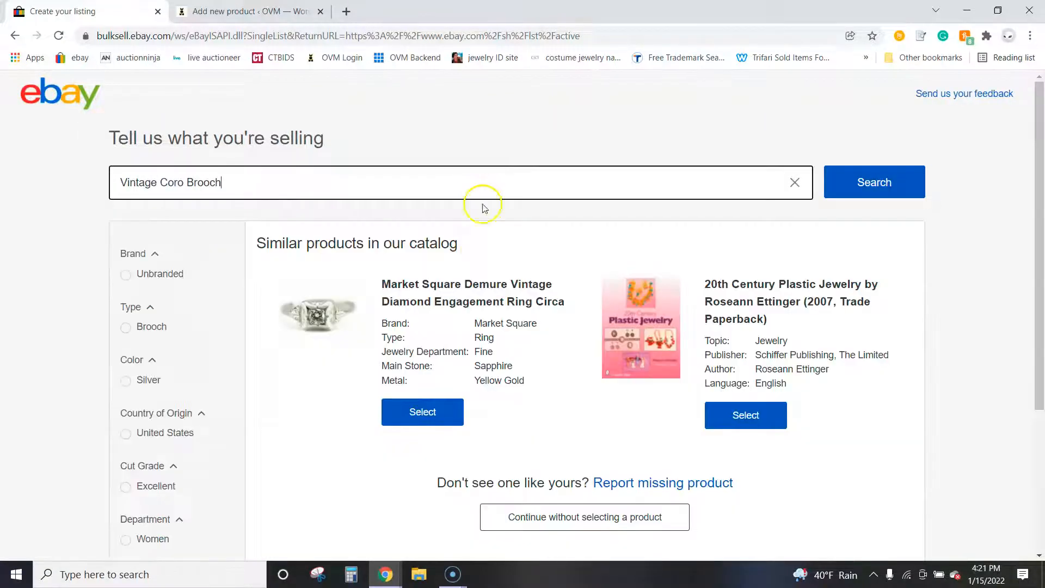
scroll(482, 262, "down", 3)
left_click(586, 376)
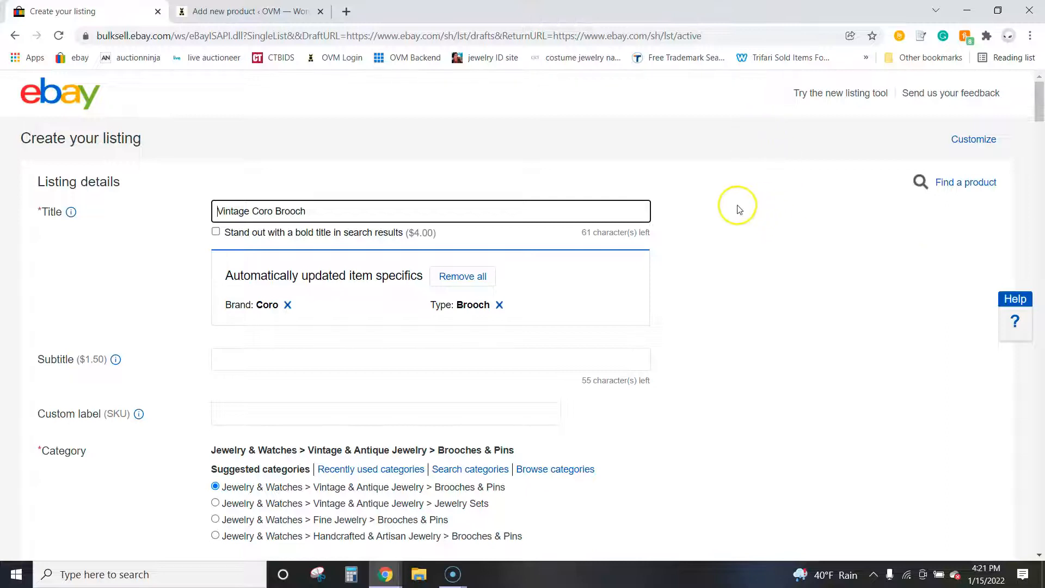
- Examine the new listing form's title, category, photo and item specifics sections down to the item description
scroll(733, 207, "down", 2)
scroll(732, 206, "up", 1)
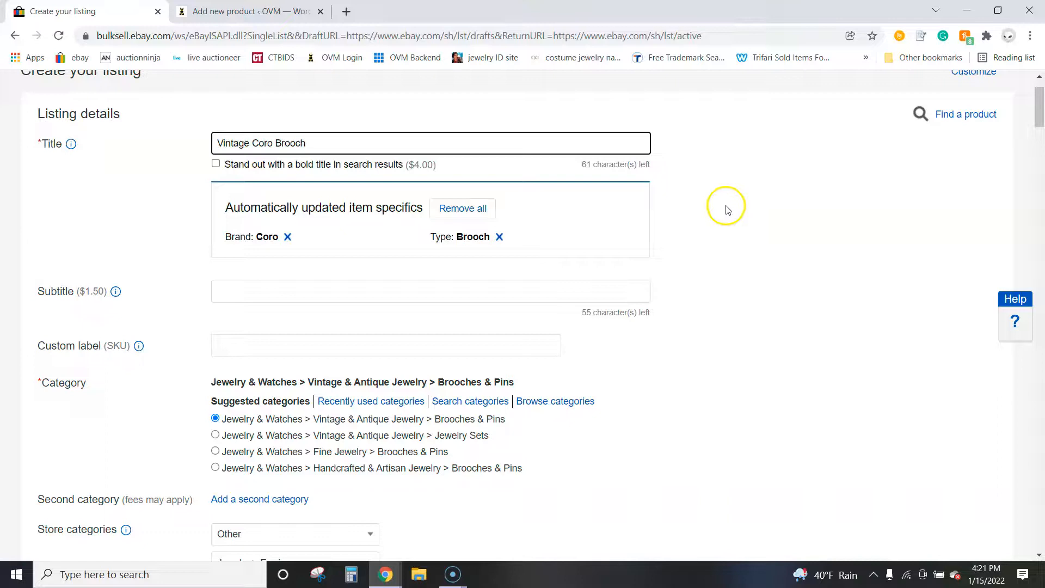
scroll(723, 210, "down", 6)
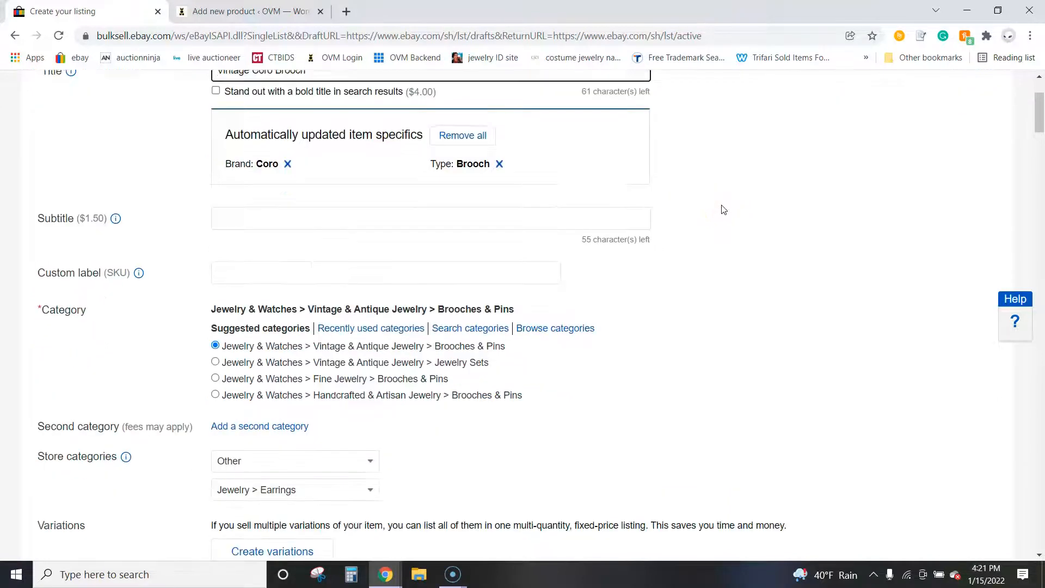
scroll(723, 210, "down", 2)
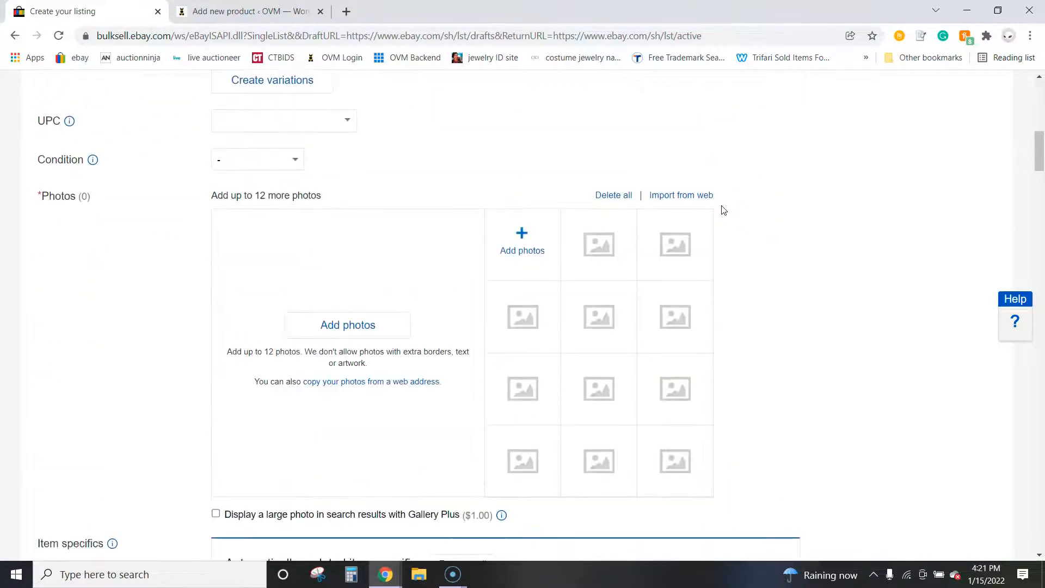
scroll(824, 416, "down", 5)
scroll(819, 407, "down", 20)
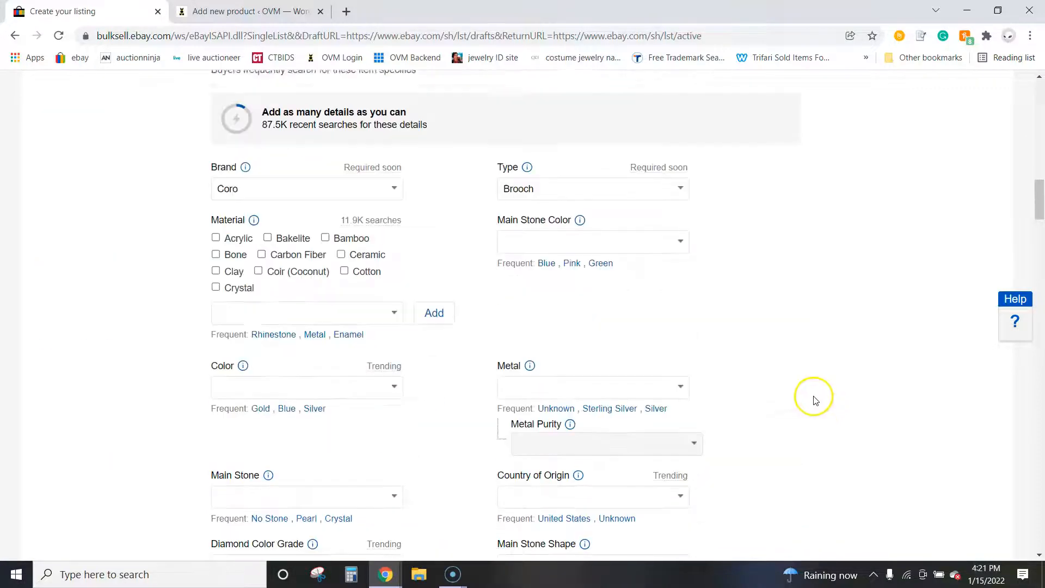
scroll(809, 391, "down", 20)
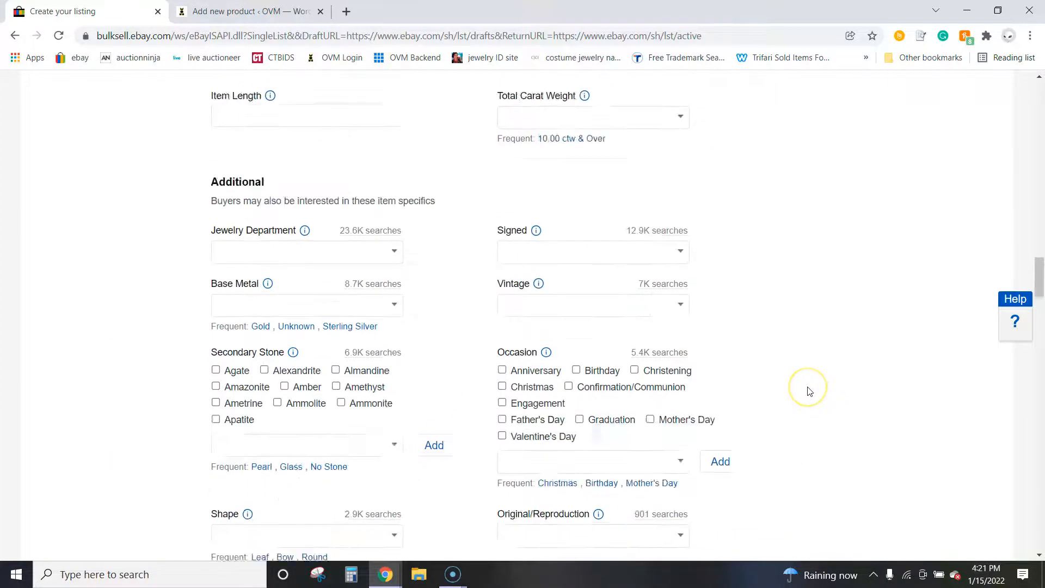
left_click(739, 350)
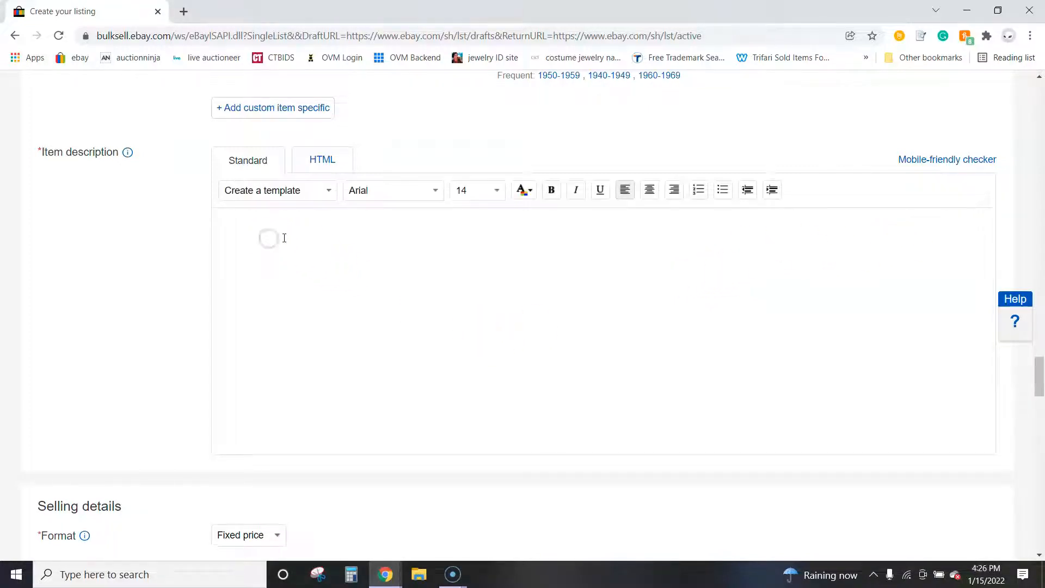
- Enter "vintage brooch, good condition." as a sample item description and clear it again
left_click(284, 238)
type("vintage brooch, good conwa")
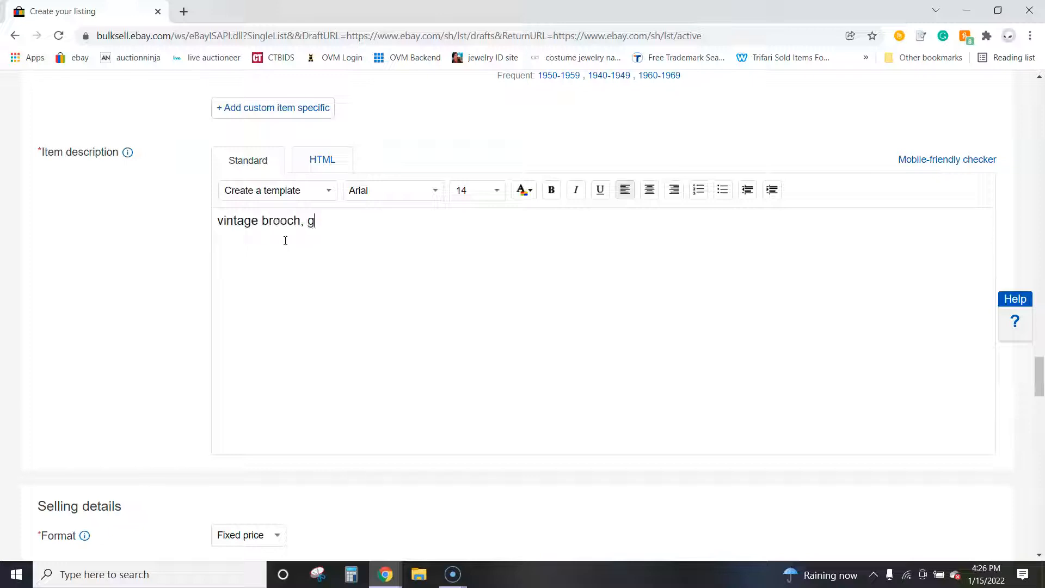
key("BackSpace")
key("BackSpace")
type("dition.")
left_click_drag(490, 228, 190, 232)
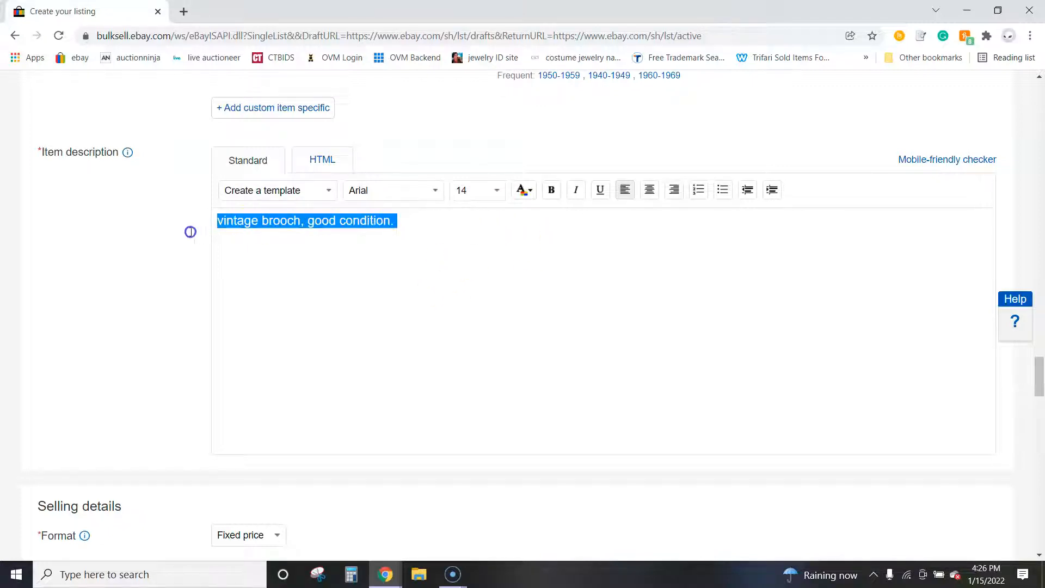
key("BackSpace")
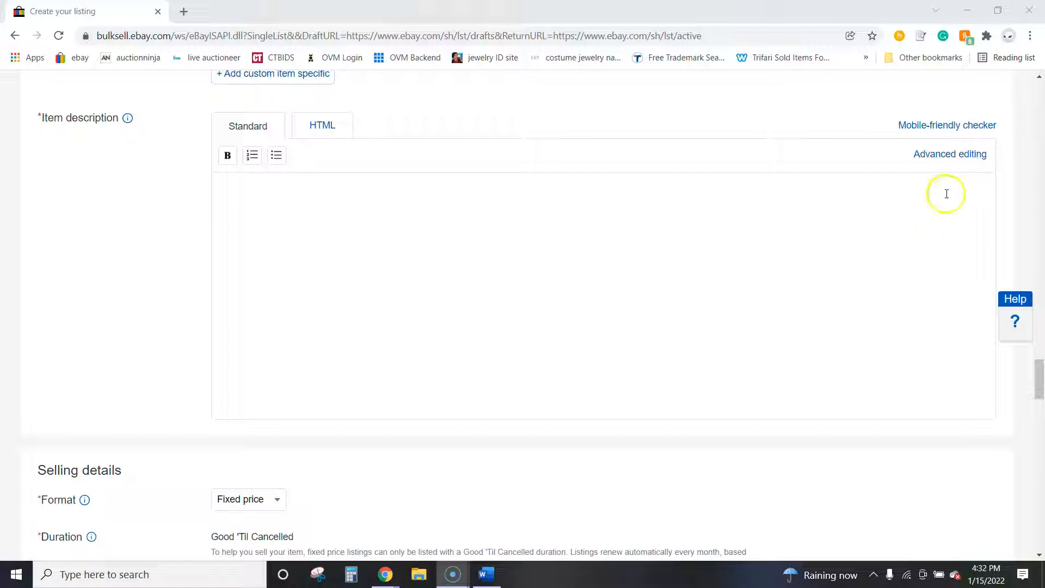
- Turn on advanced editing for the item description and start a custom template named "Vintage Jewelry"
left_click(946, 154)
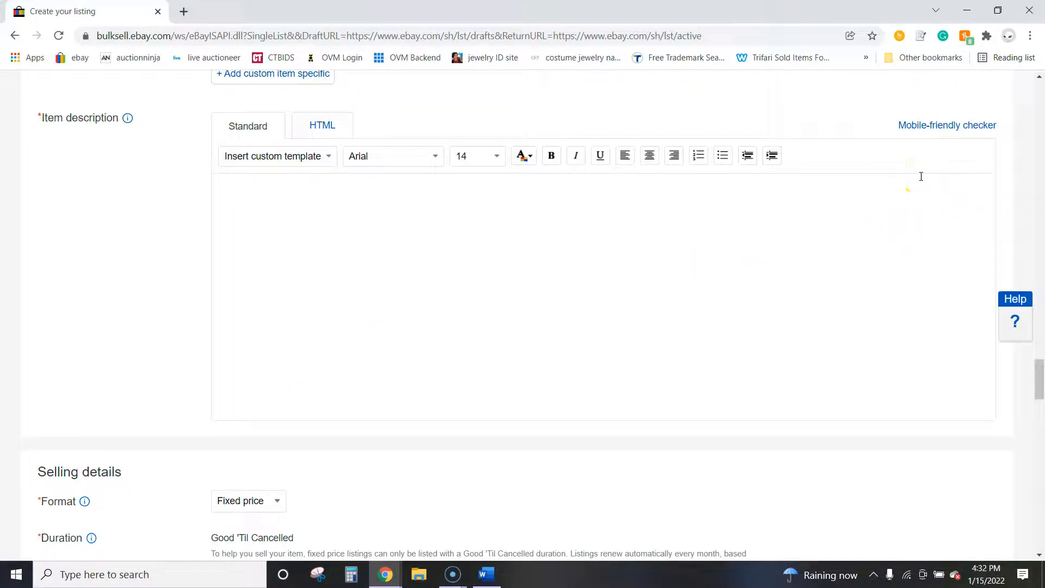
left_click(329, 157)
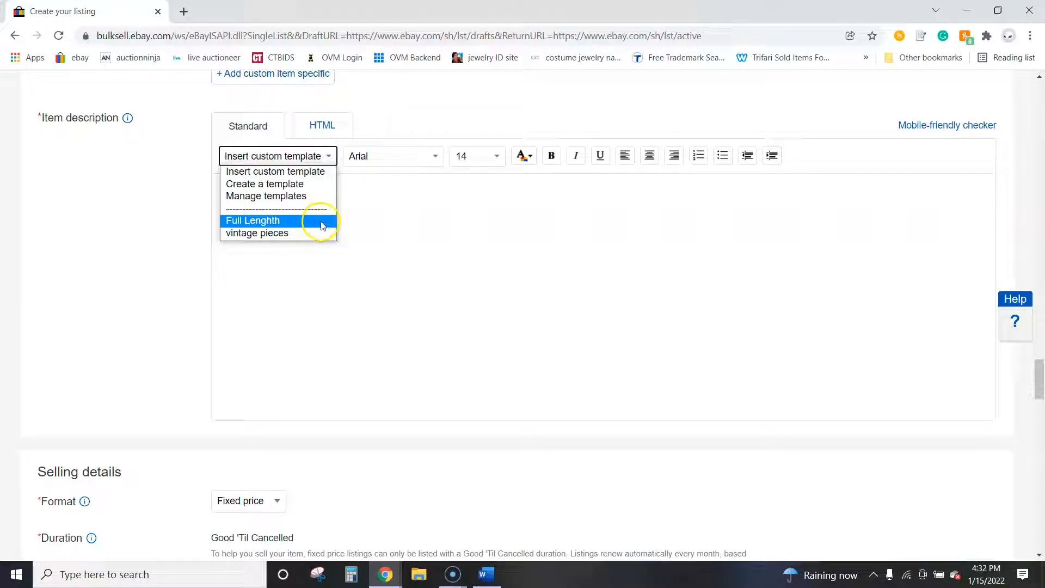
left_click(325, 190)
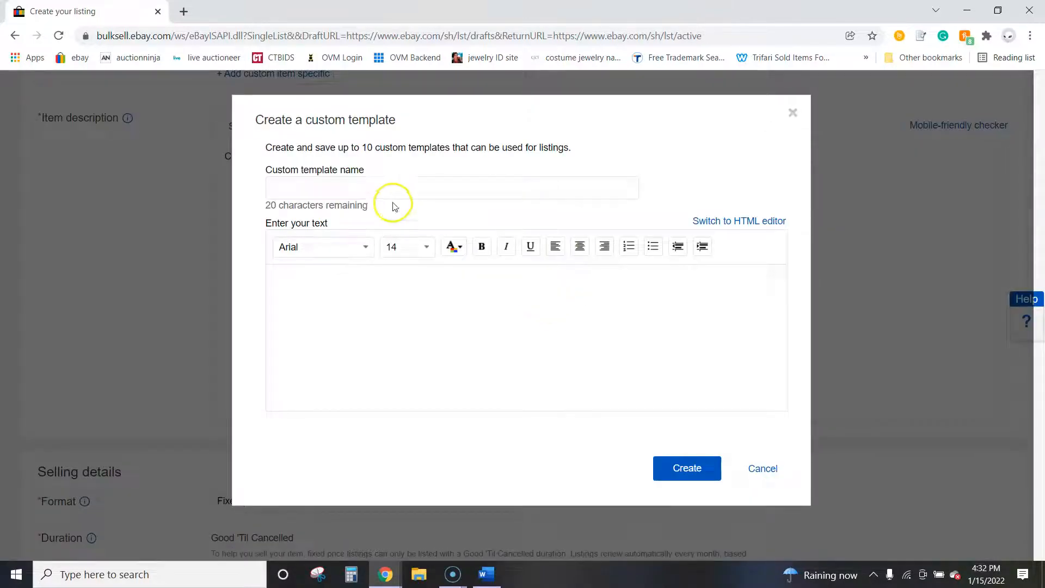
left_click(395, 187)
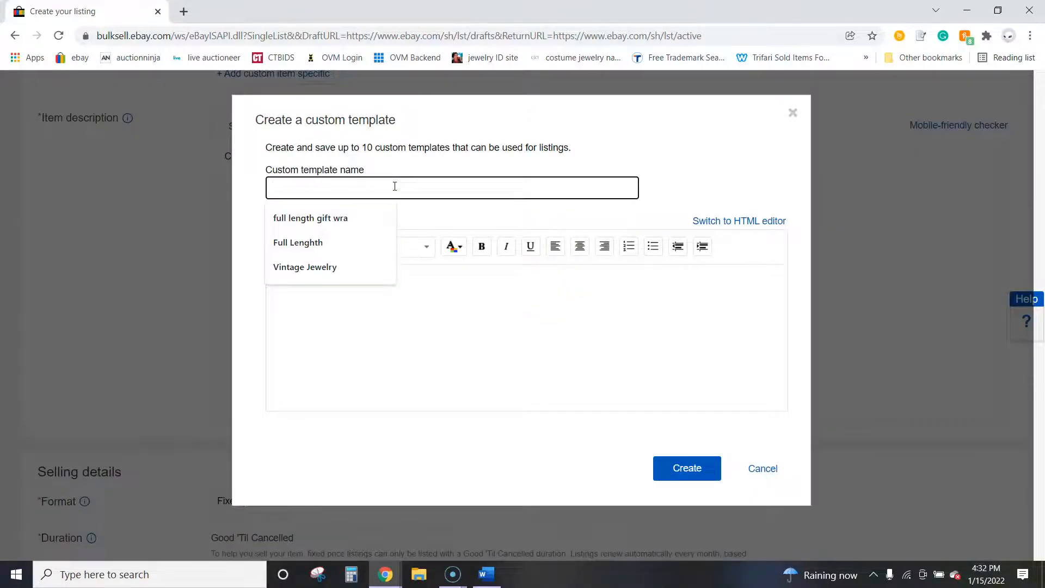
left_click(374, 267)
left_click(370, 308)
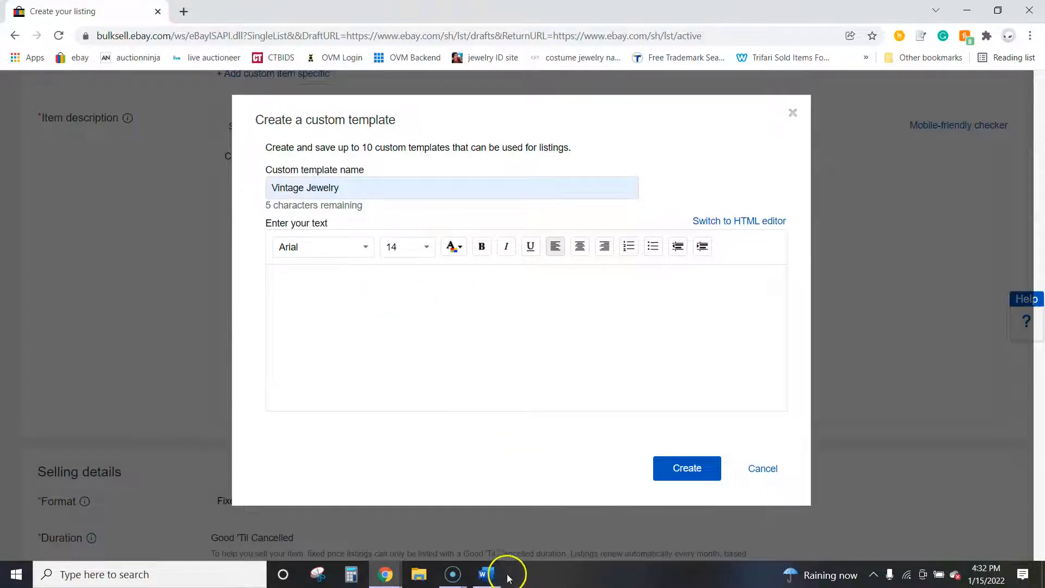
- Switch to Word and copy the document's entire text, from the in-house photos note through the feedback section
left_click(487, 575)
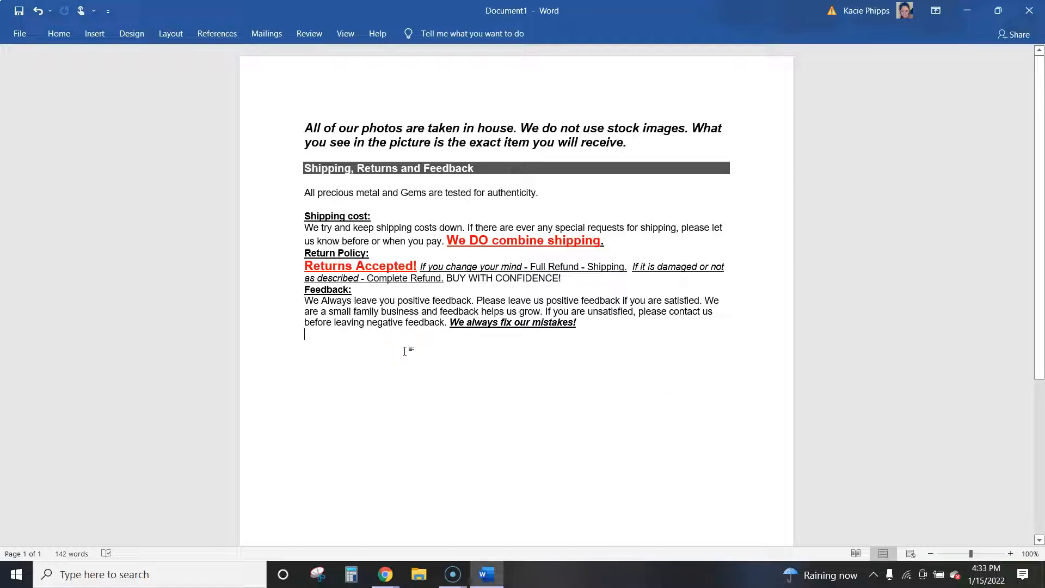
left_click(511, 377)
left_click_drag(598, 349, 295, 102)
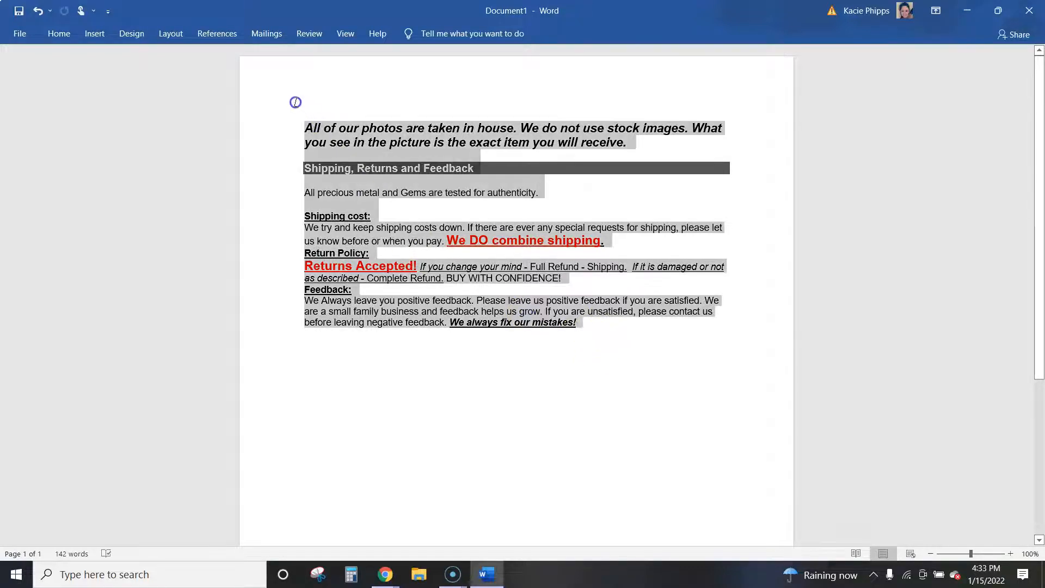
left_click(518, 359)
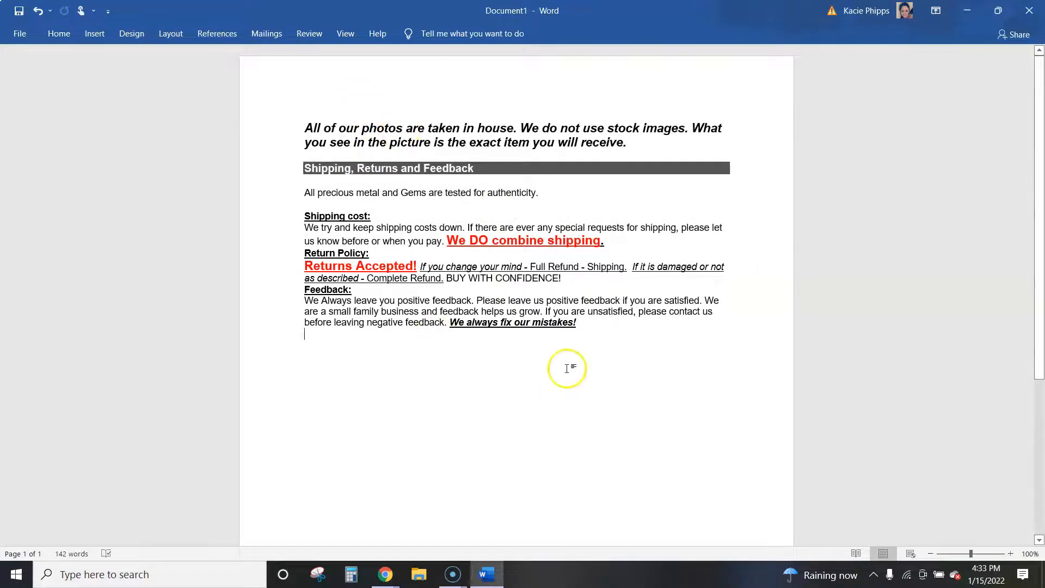
left_click_drag(612, 334, 280, 113)
right_click(393, 135)
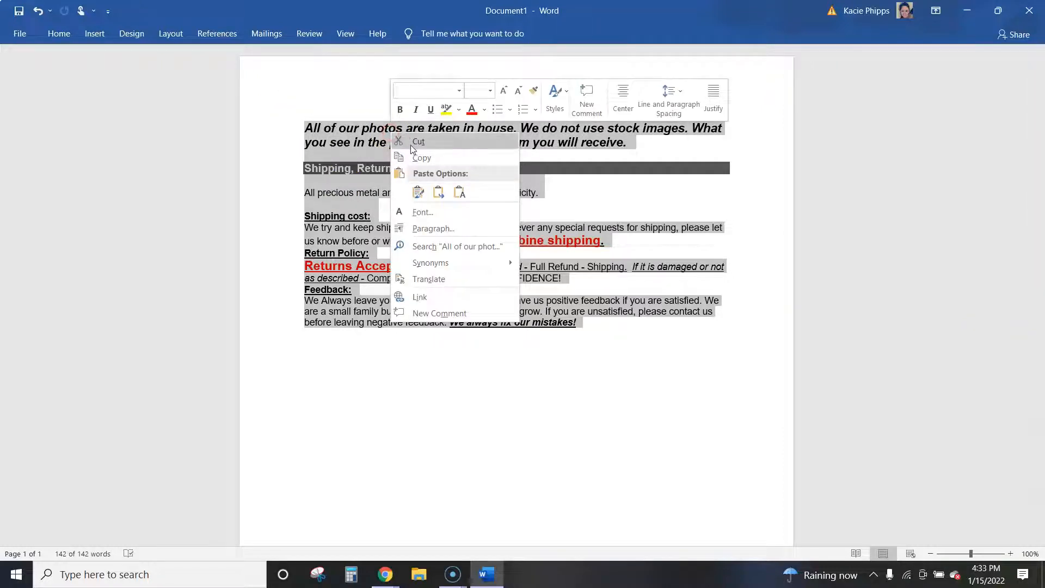
left_click(428, 161)
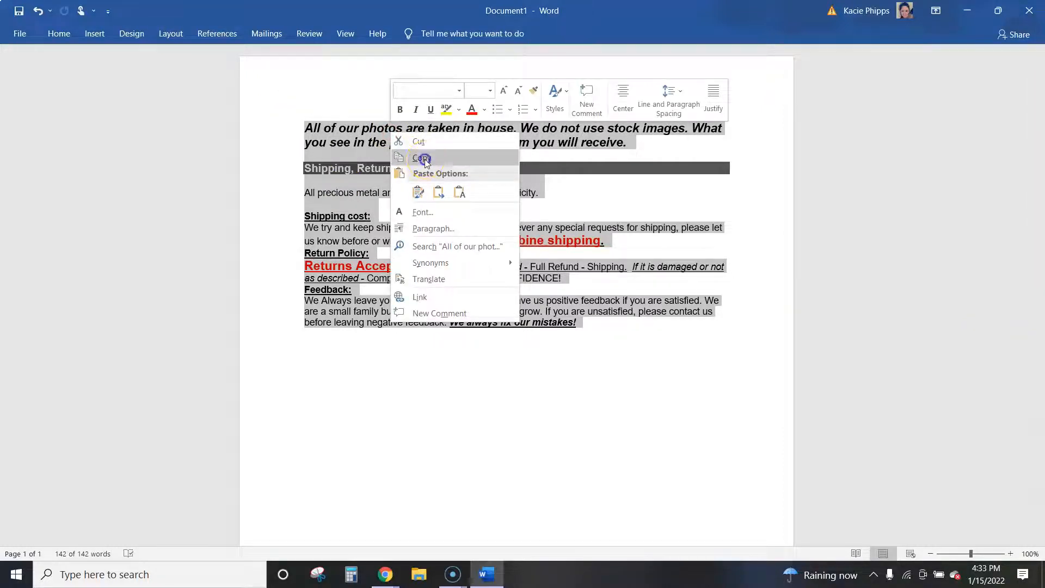
- Switch back to the eBay listing in Chrome and paste the copied text, with its formatting, into the template body
left_click(384, 576)
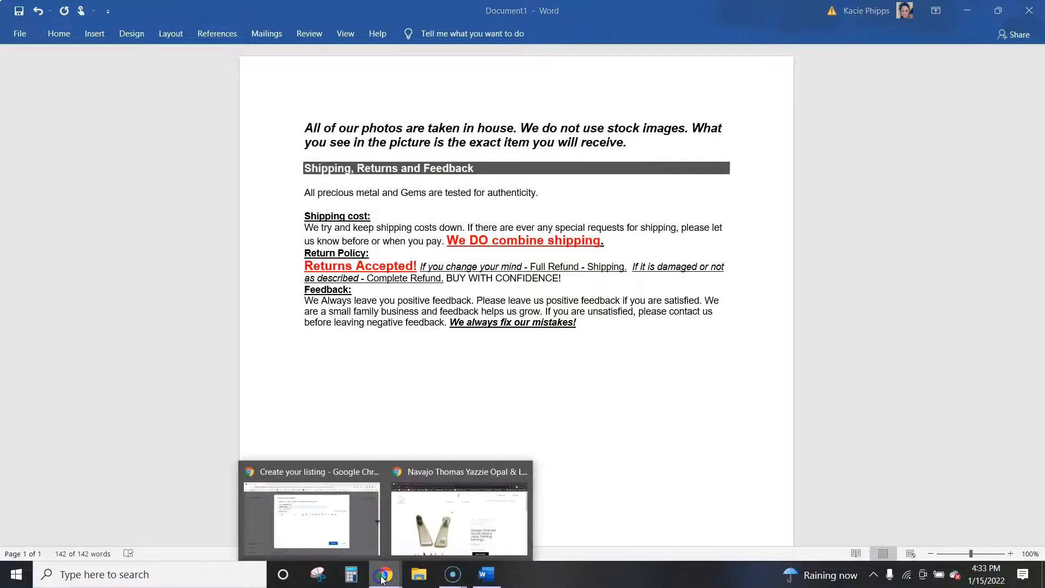
left_click(333, 516)
left_click(289, 304)
right_click(289, 305)
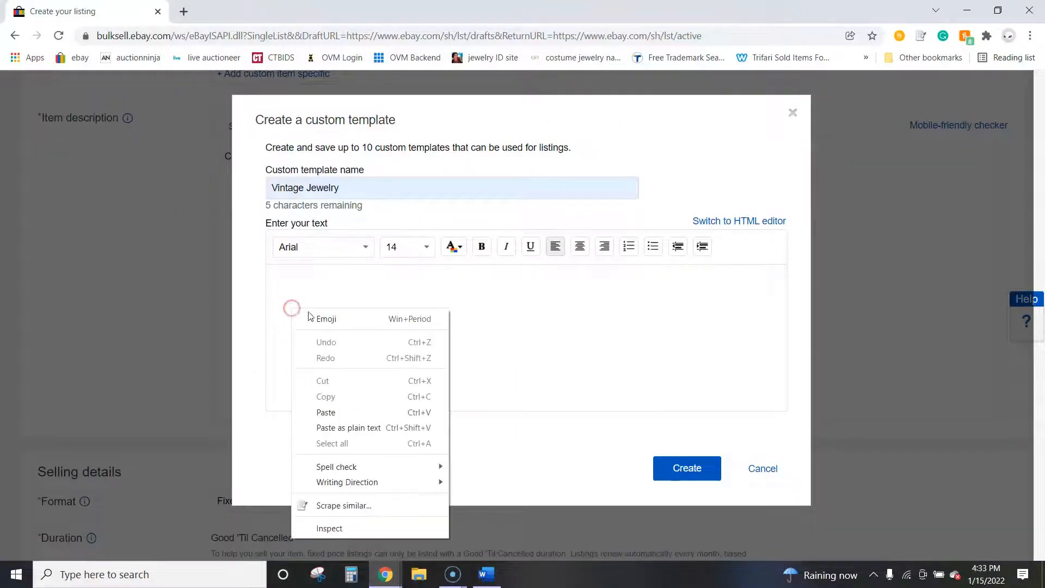
left_click(327, 411)
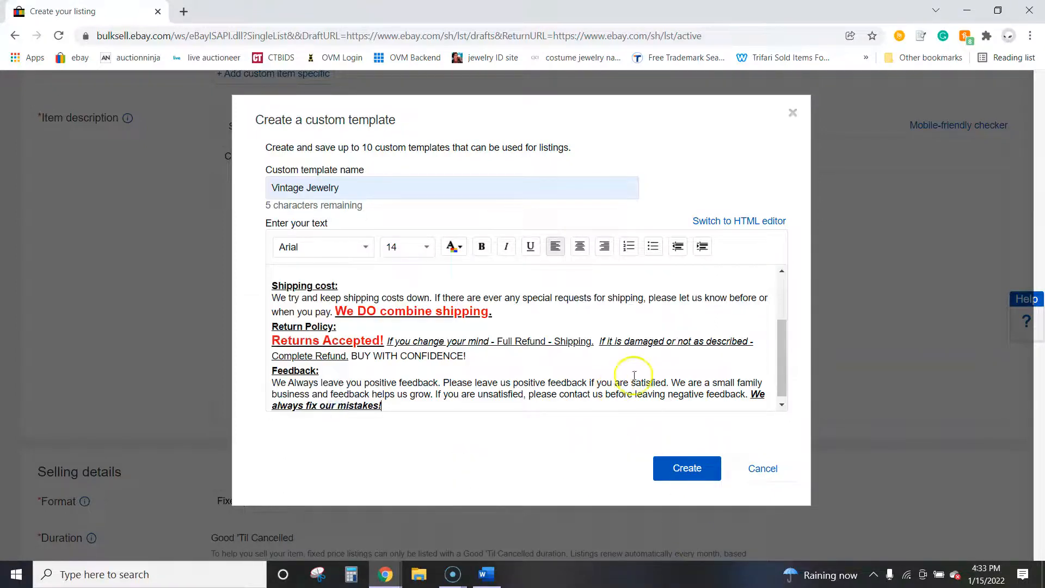
- Prepend "Most of our jewelry is vintage and has some wear due to use and age. Please let me know if you have any questions." and create the template
left_click_drag(782, 379, 772, 316)
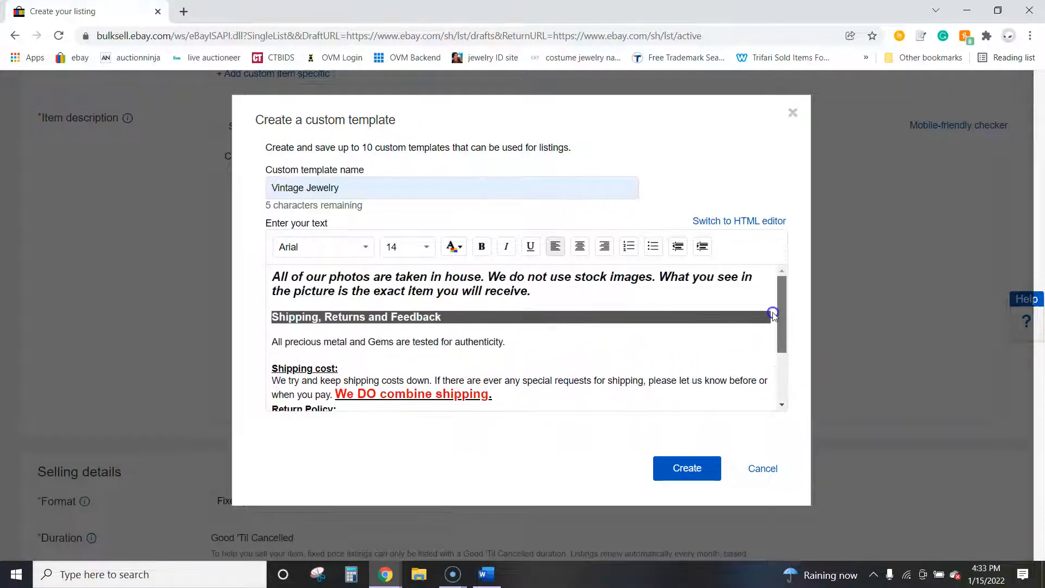
left_click(271, 277)
key("Return")
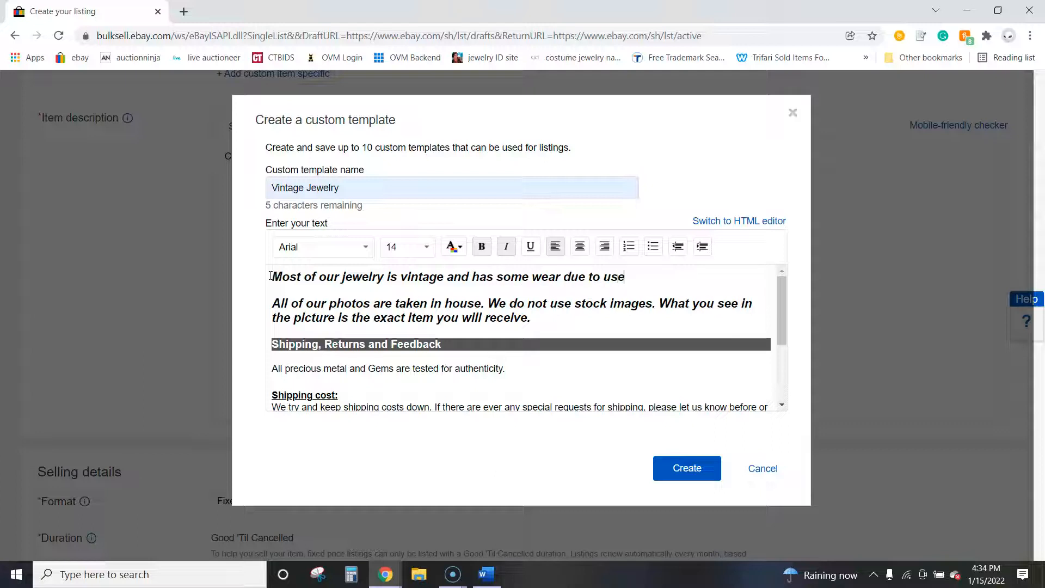
type("ge. Plea")
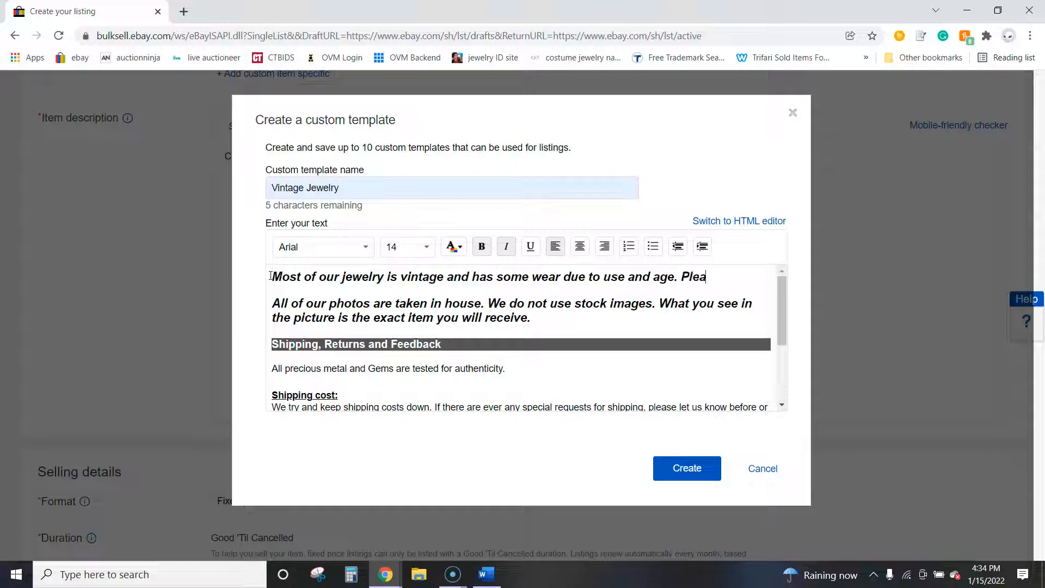
type("se let me know")
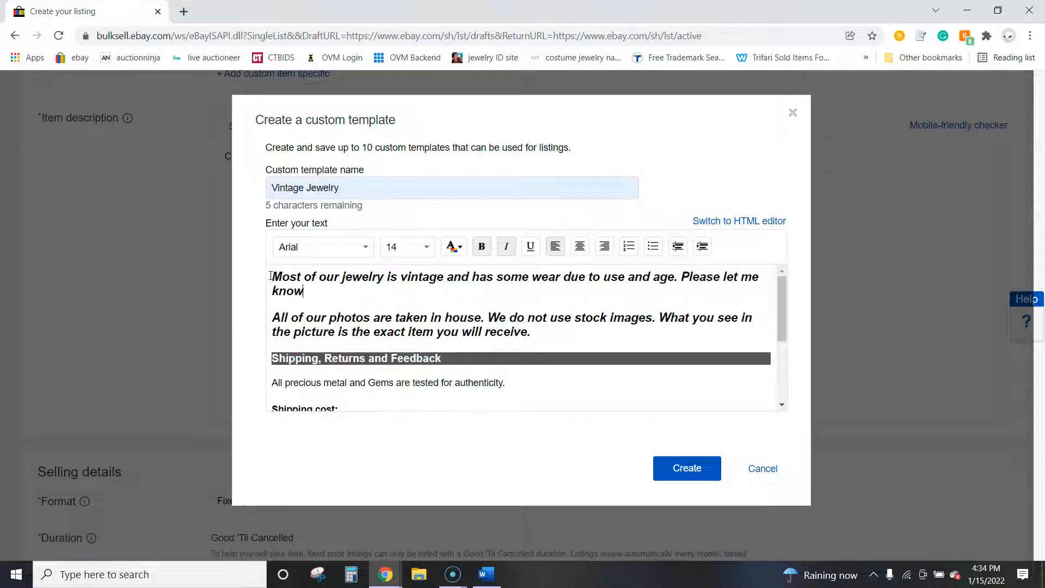
type(" if you have any questions.")
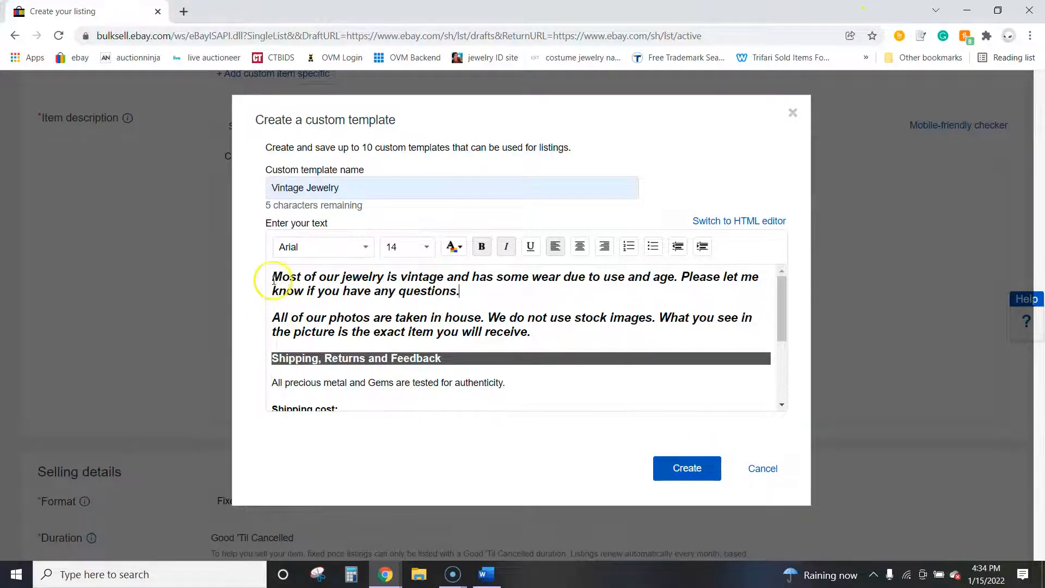
left_click(692, 469)
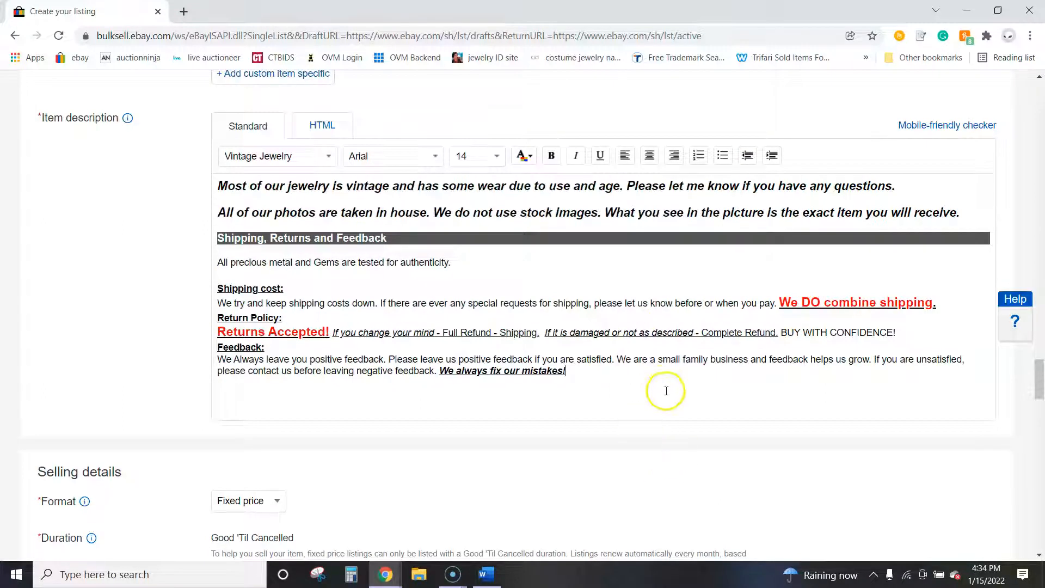
- Begin the item description, before the template text, with "Beautiful coro brooch. Circa 1940s, original stones, clasp works well"
left_click(626, 379)
scroll(625, 376, "up", 1)
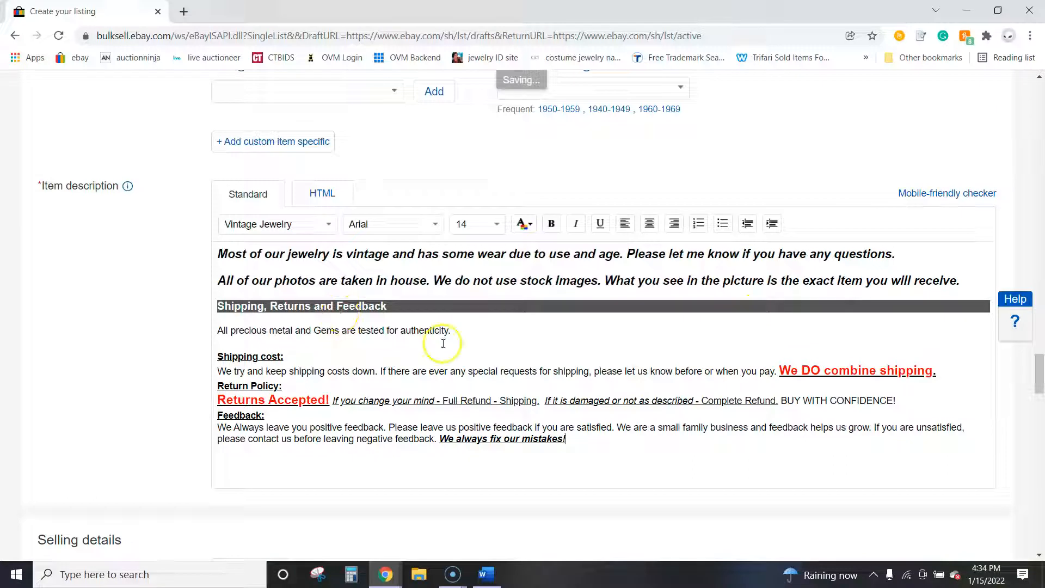
left_click(217, 254)
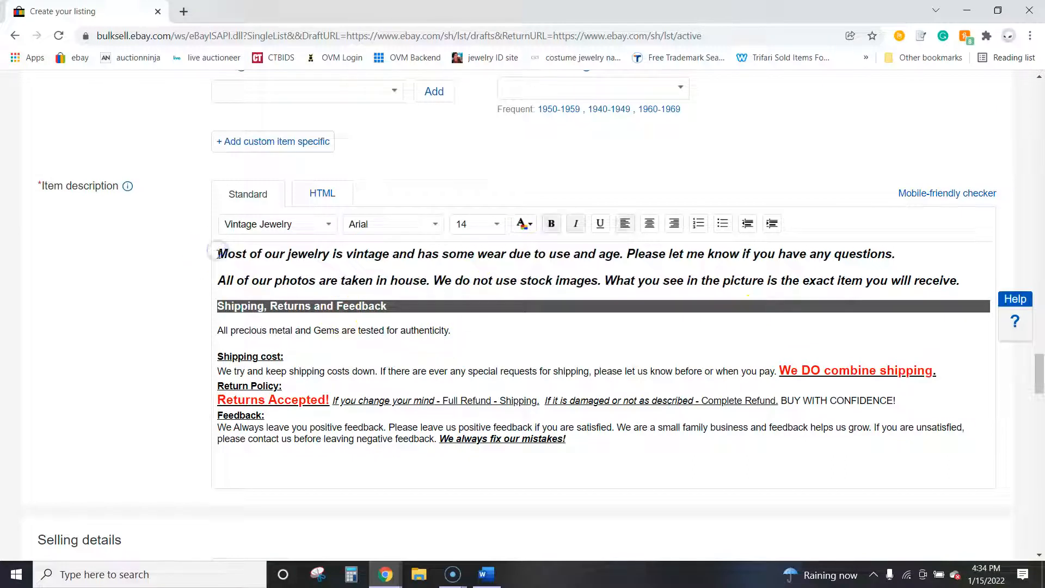
type("Beautiful ")
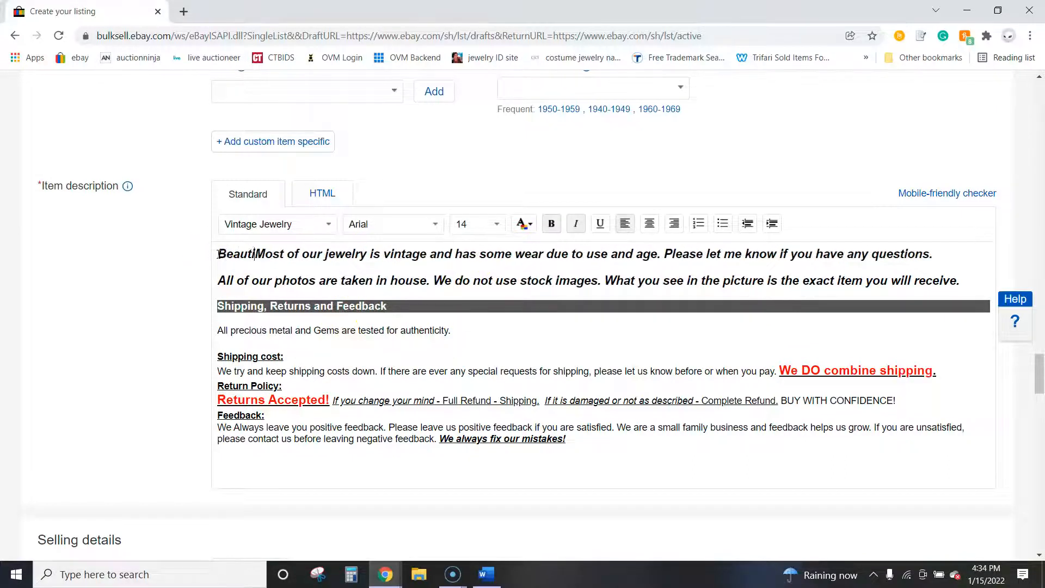
type("coro ")
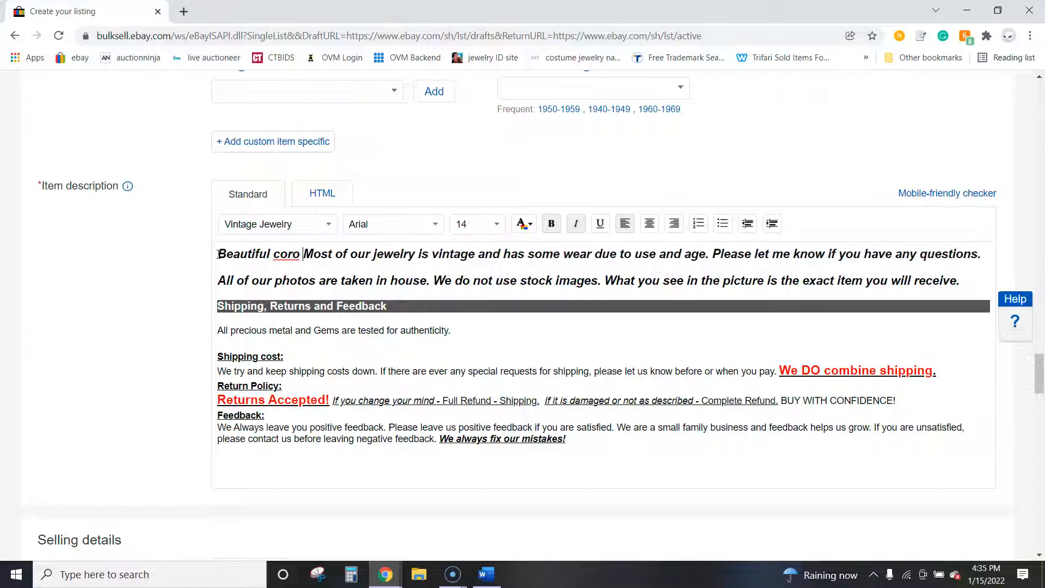
type("brooch. Cir")
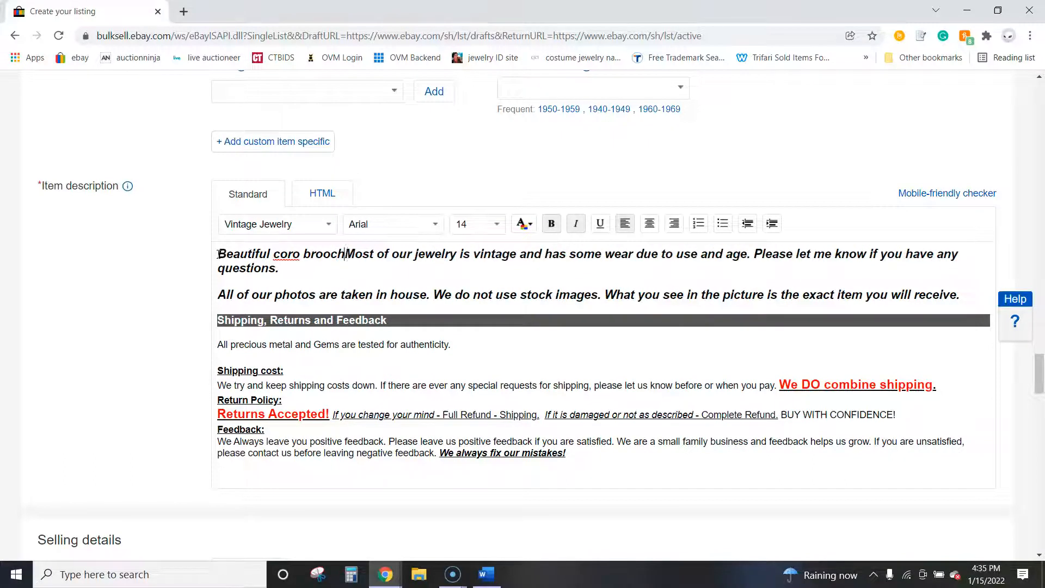
type("ca ")
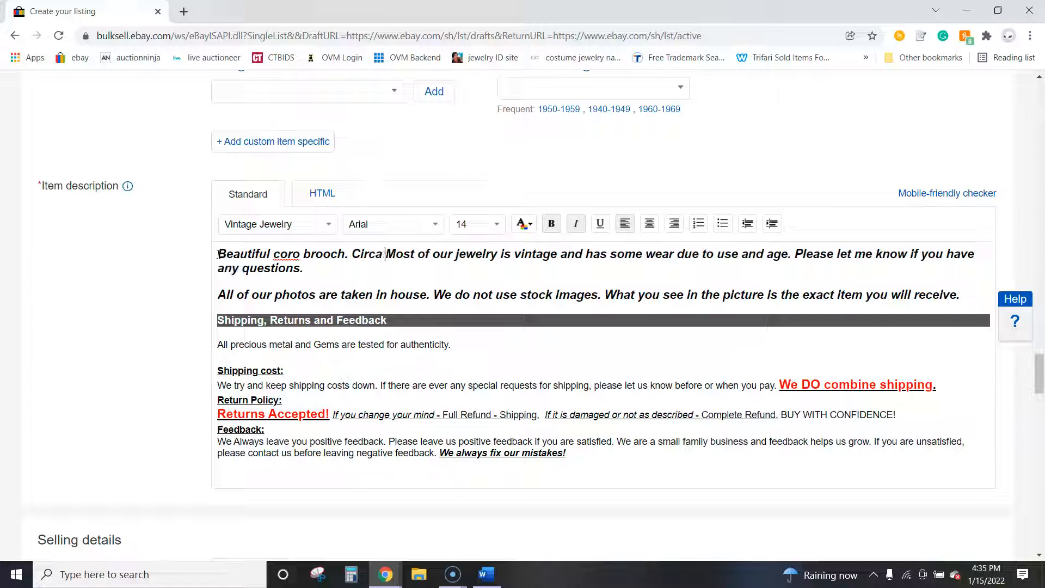
type("1940s")
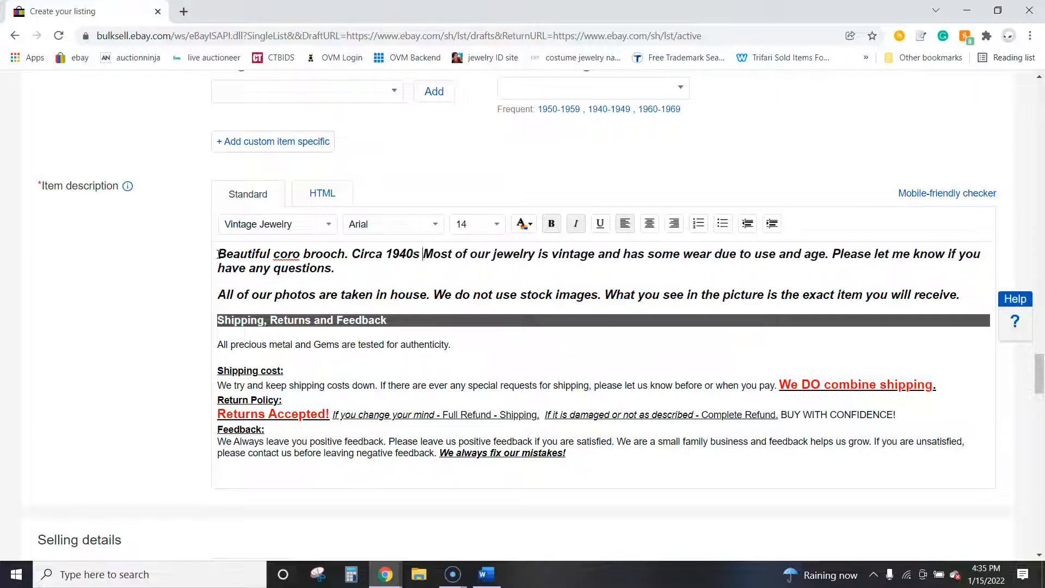
key("BackSpace")
type(", original")
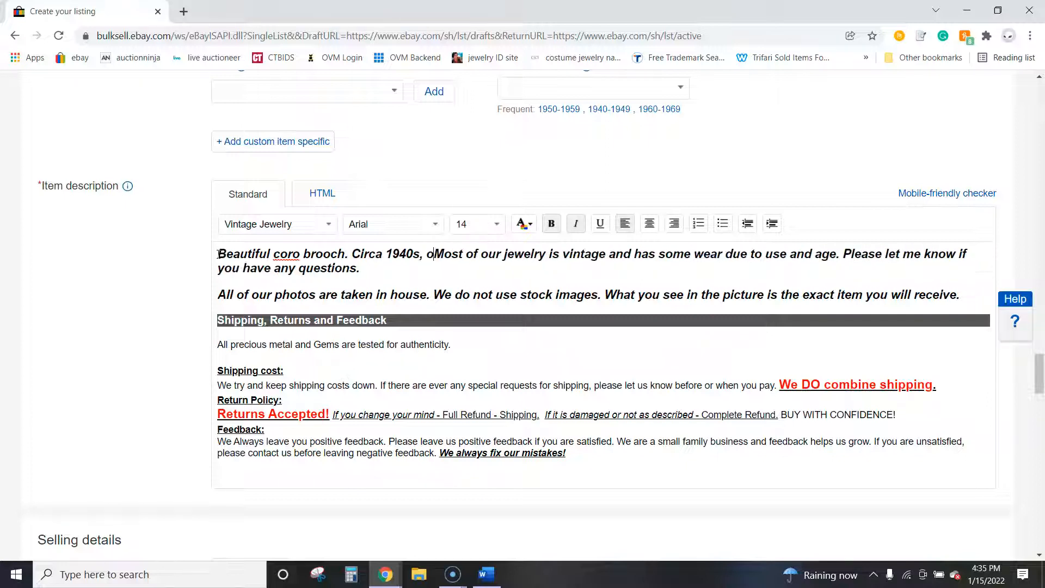
type(" stones, c")
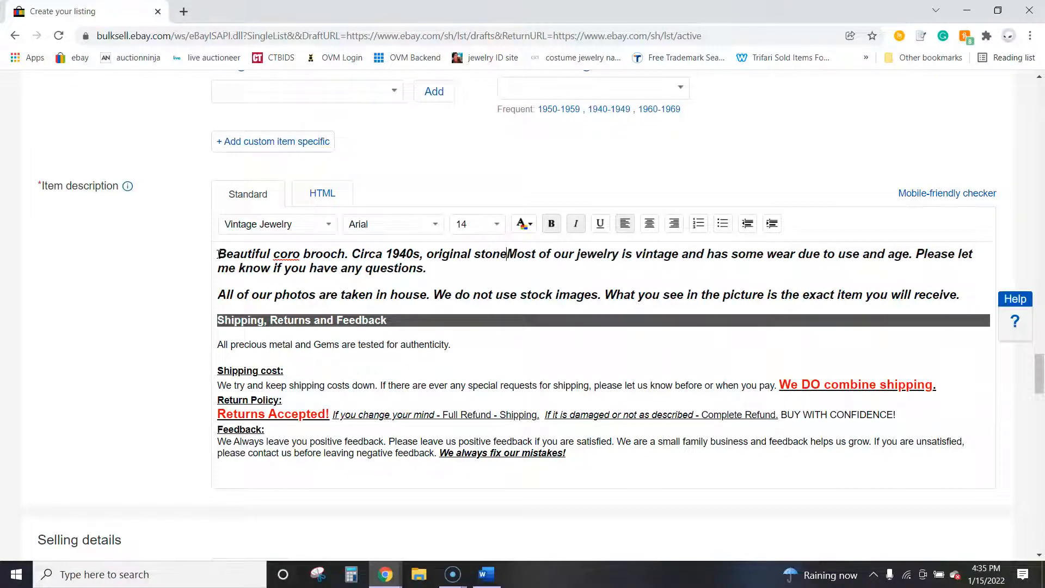
type("lasp works")
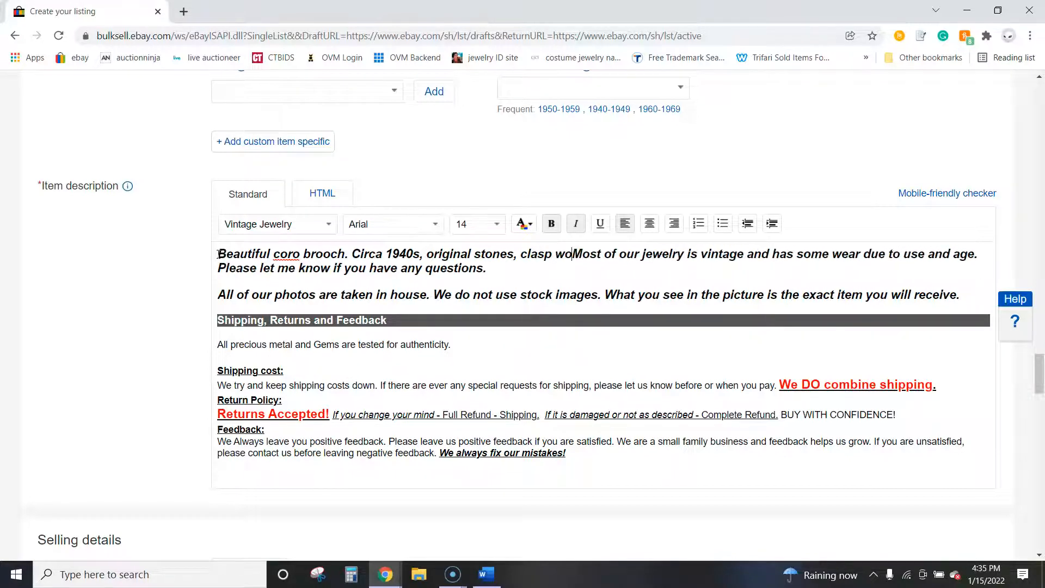
type(" well,")
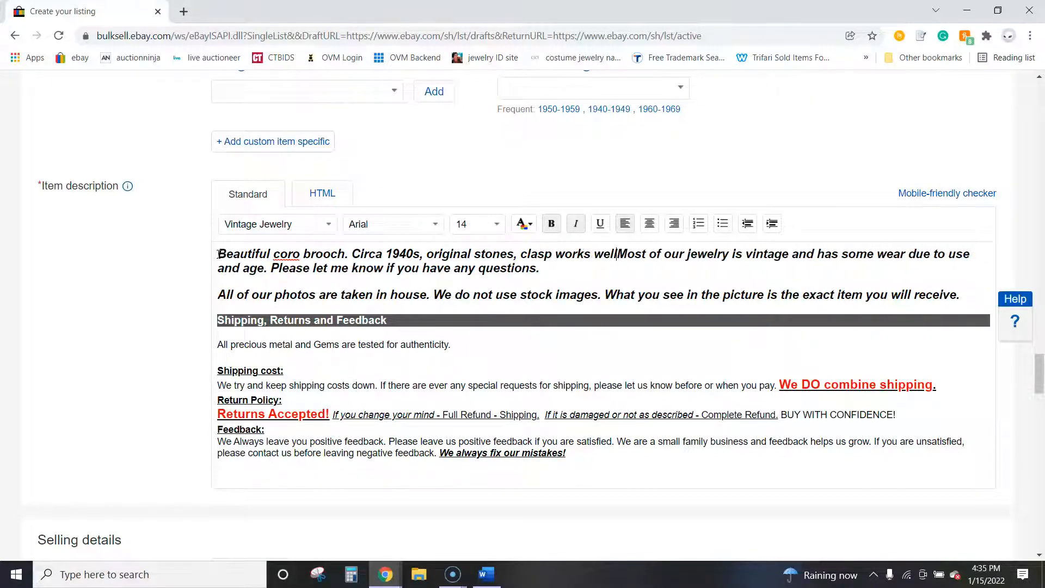
key("BackSpace")
key("BackSpace")
- Complete the brooch text with ". Measures 2 1/2"." before the template wording, and select the whole item-specific passage
type(". Mea")
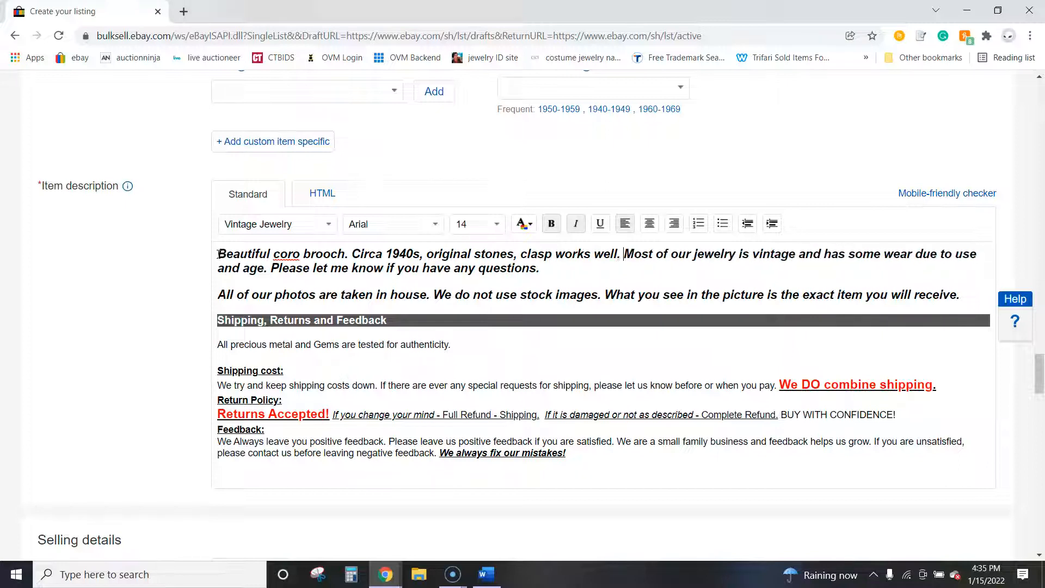
type("sures ")
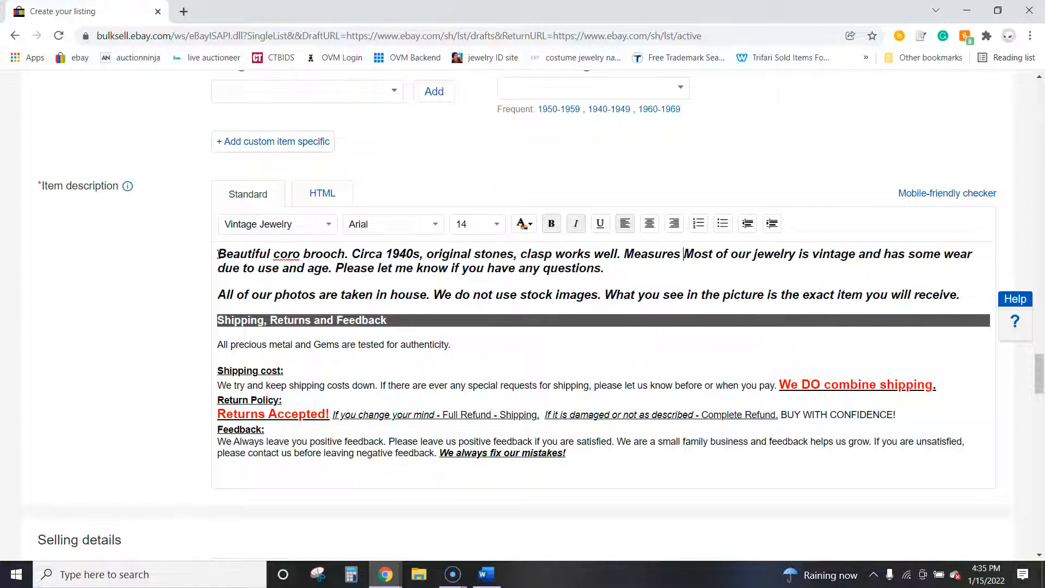
type("2 1/2\".")
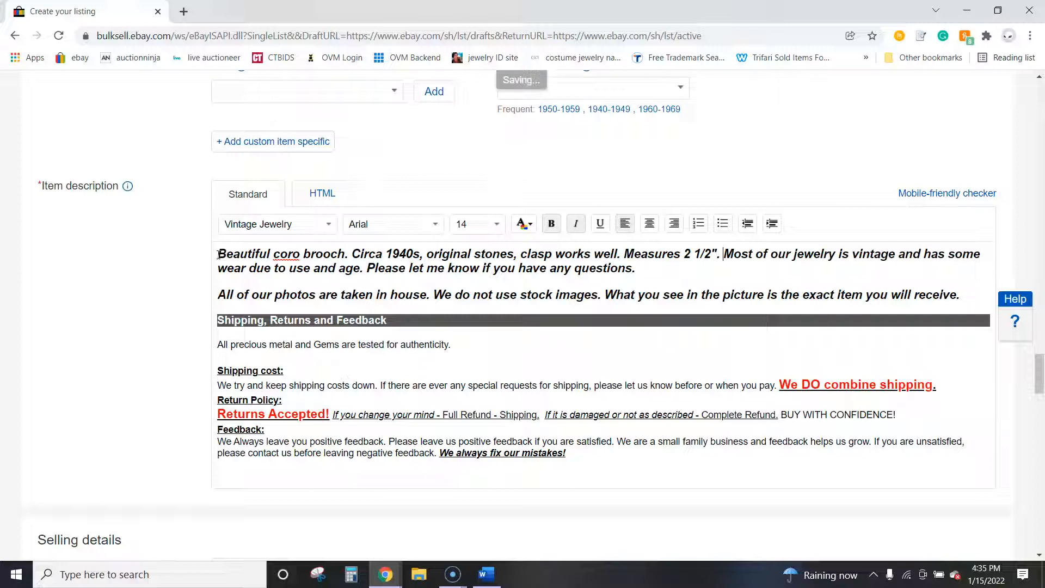
left_click(722, 253)
left_click_drag(722, 253, 193, 260)
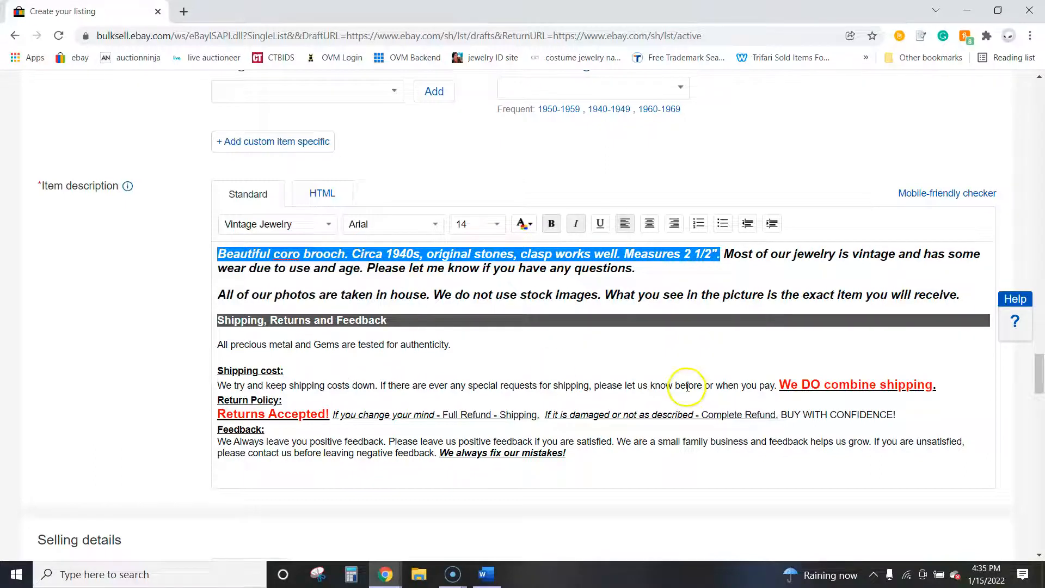
scroll(691, 391, "down", 1)
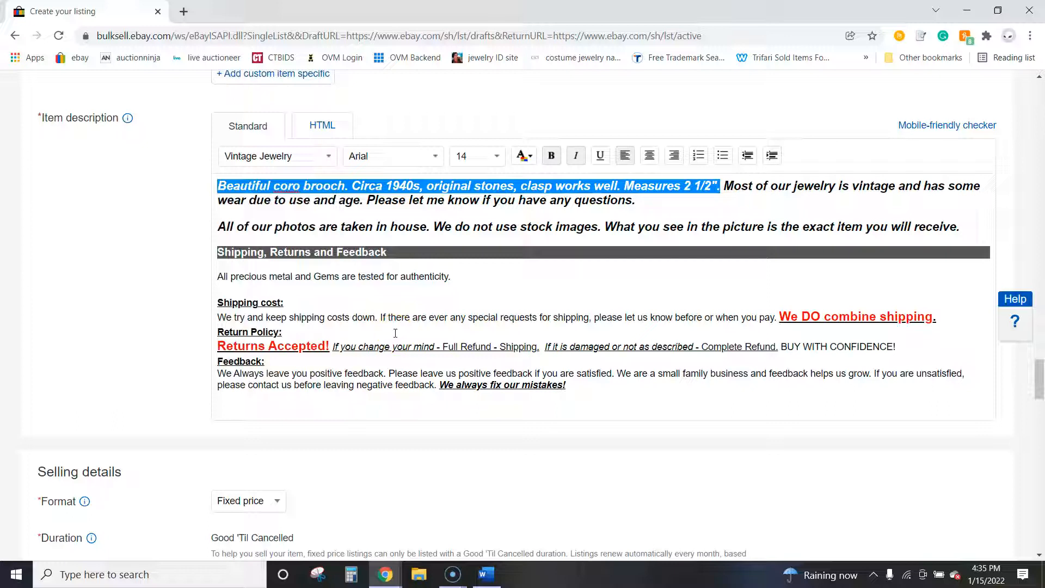
- Save the Coro brooch listing as a draft
scroll(327, 333, "up", 12)
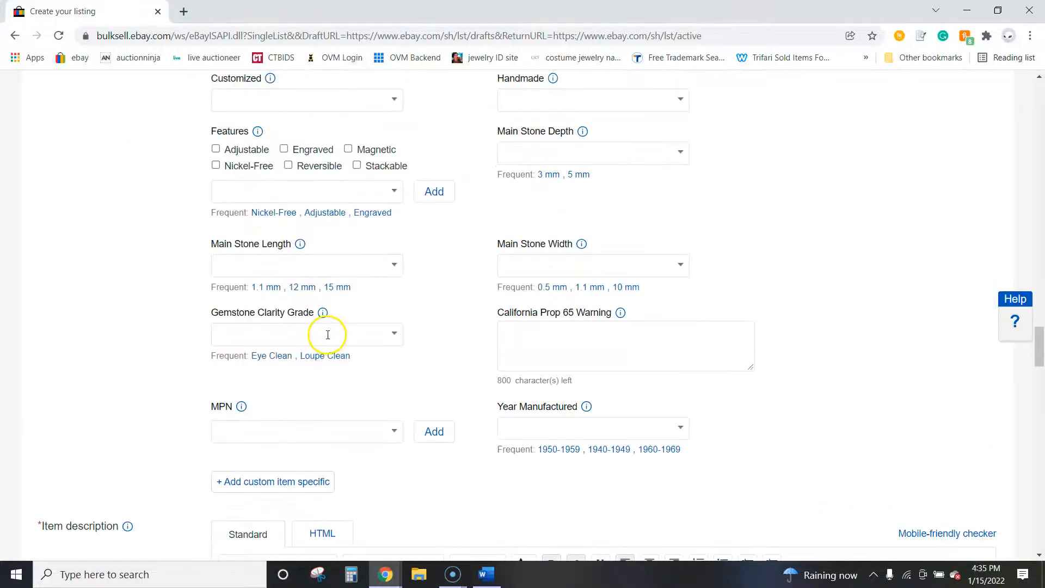
scroll(673, 387, "up", 7)
scroll(675, 376, "down", 20)
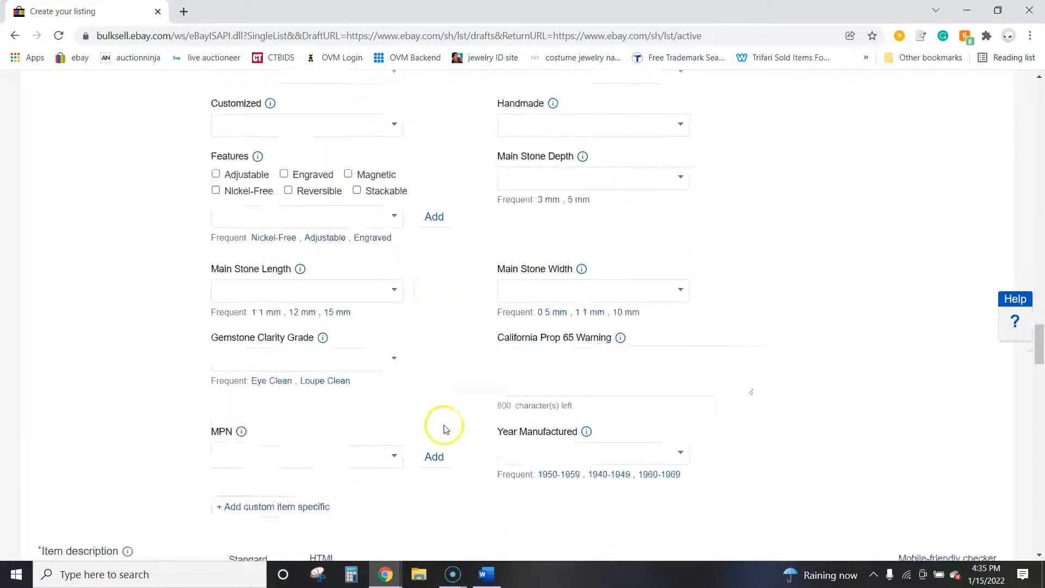
scroll(450, 407, "down", 15)
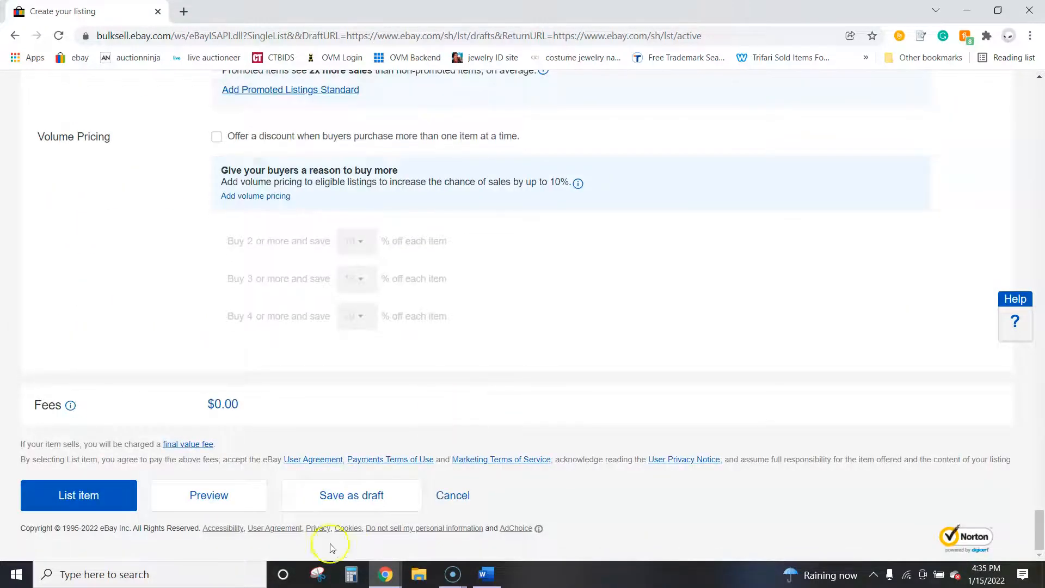
left_click(396, 509)
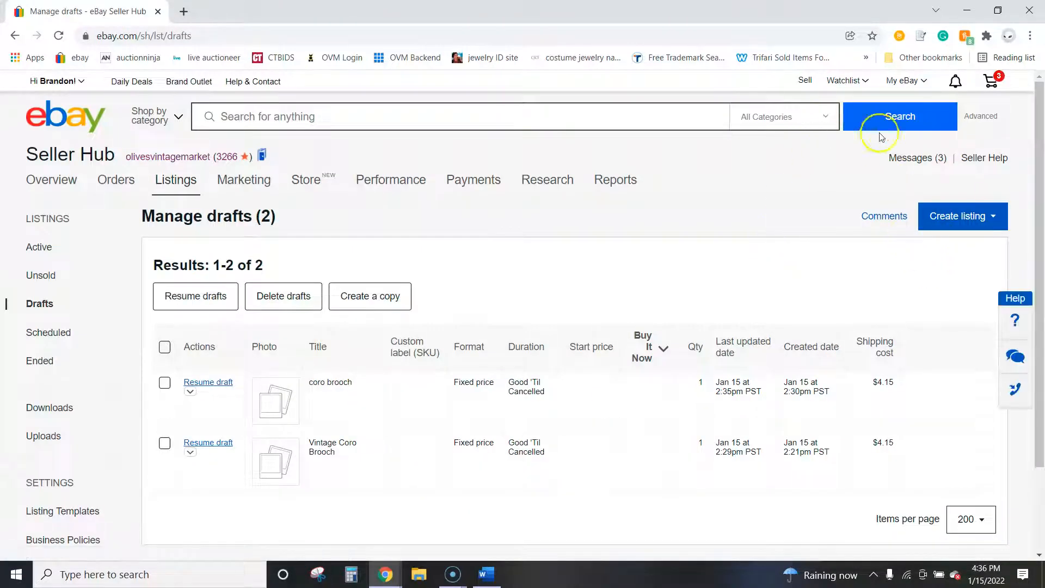
- Start a new single listing from the active listings page for the product name "brooch"
left_click(806, 81)
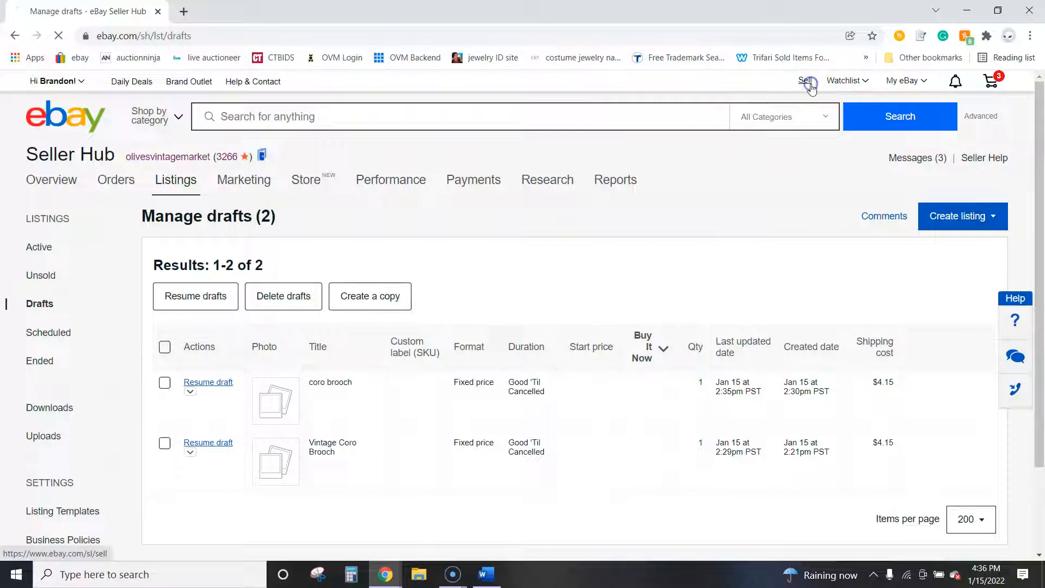
left_click(994, 219)
left_click(876, 241)
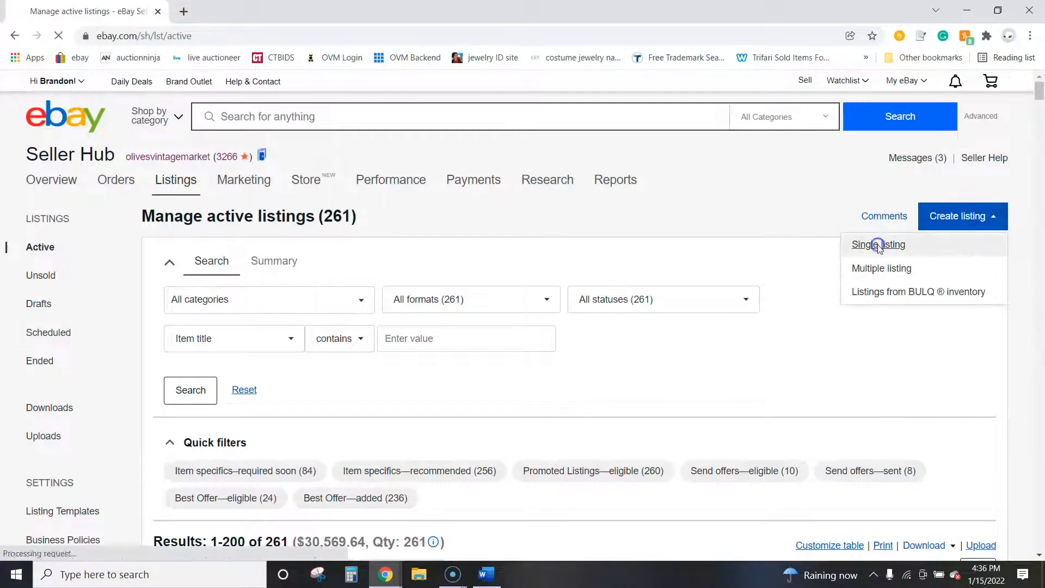
left_click(561, 186)
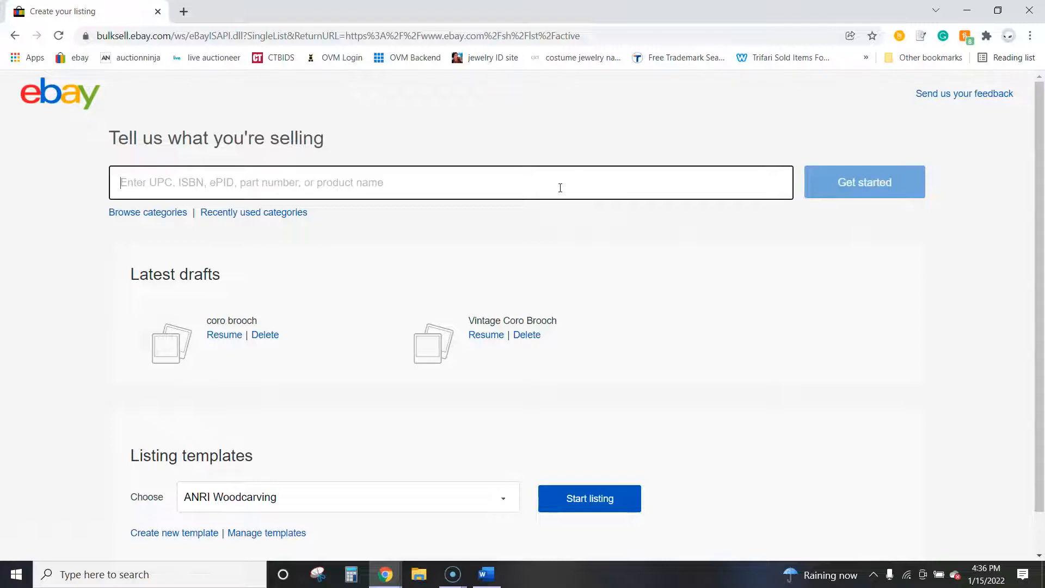
type("brooch")
key("Return")
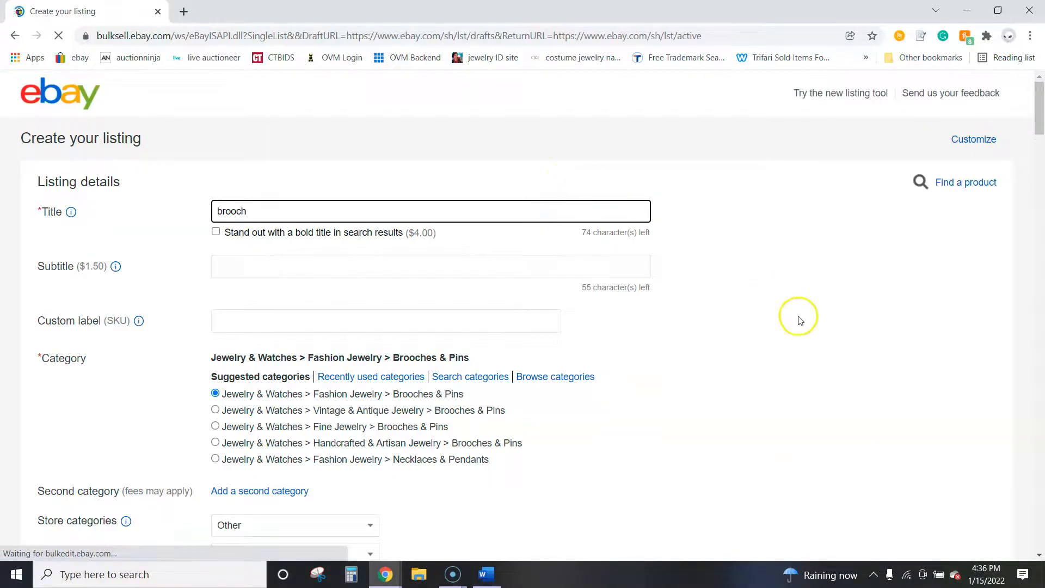
- Enable advanced editing for the item description and insert the "Vintage Jewelry" custom template
scroll(742, 269, "down", 7)
scroll(760, 268, "down", 15)
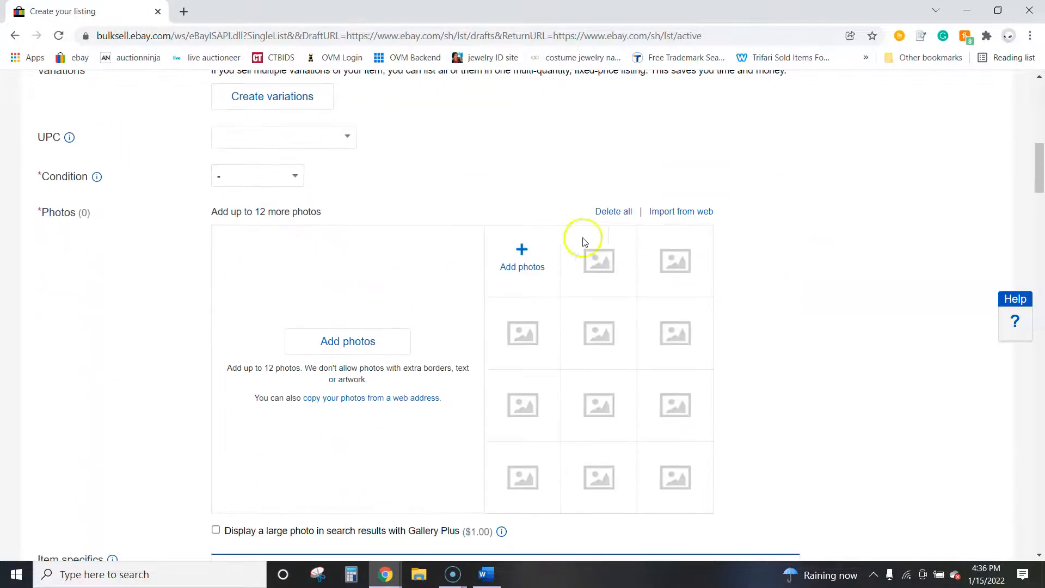
scroll(456, 252, "down", 20)
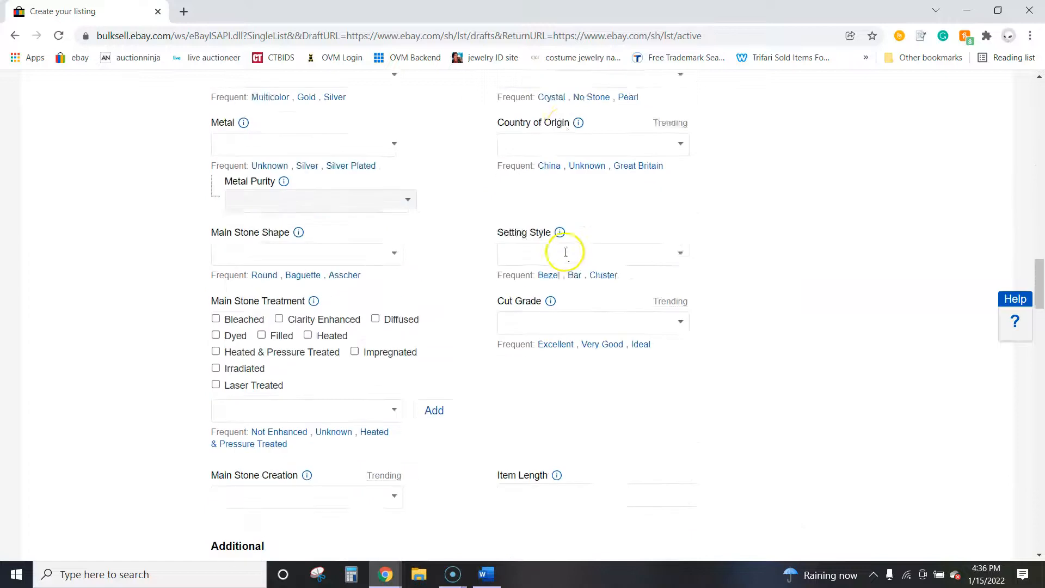
scroll(563, 417, "up", 1)
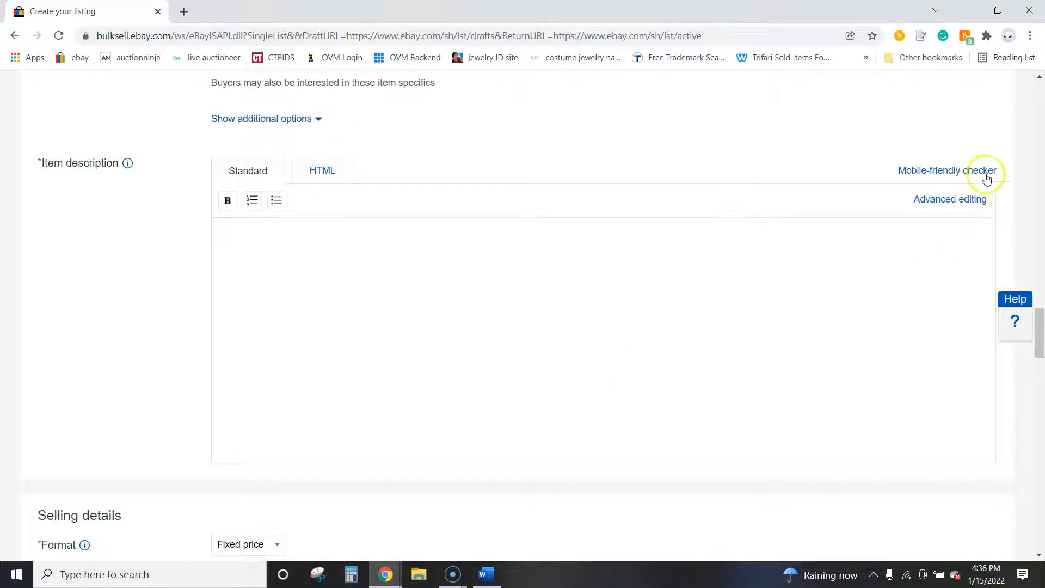
left_click(919, 206)
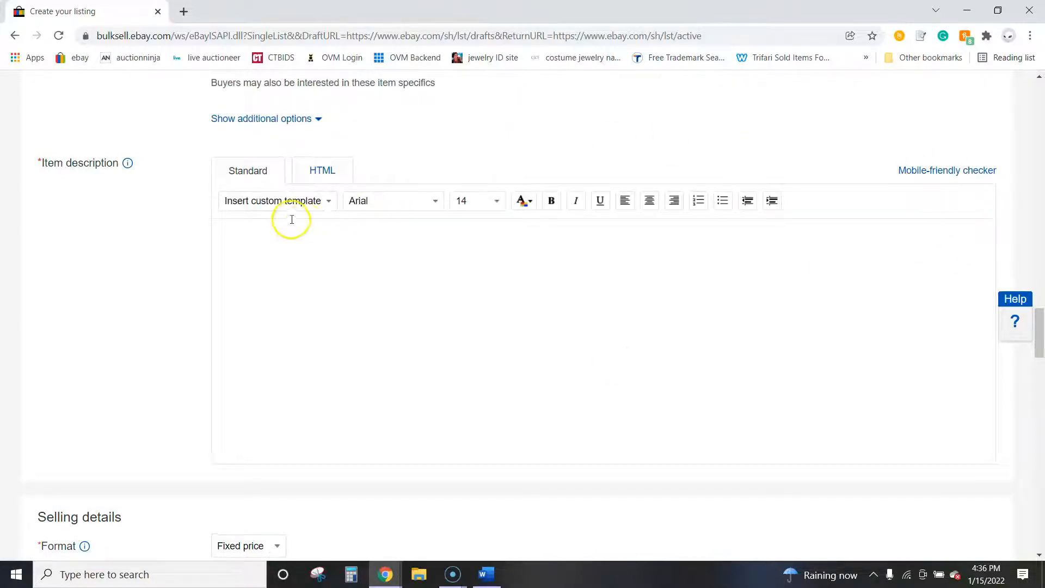
left_click(328, 200)
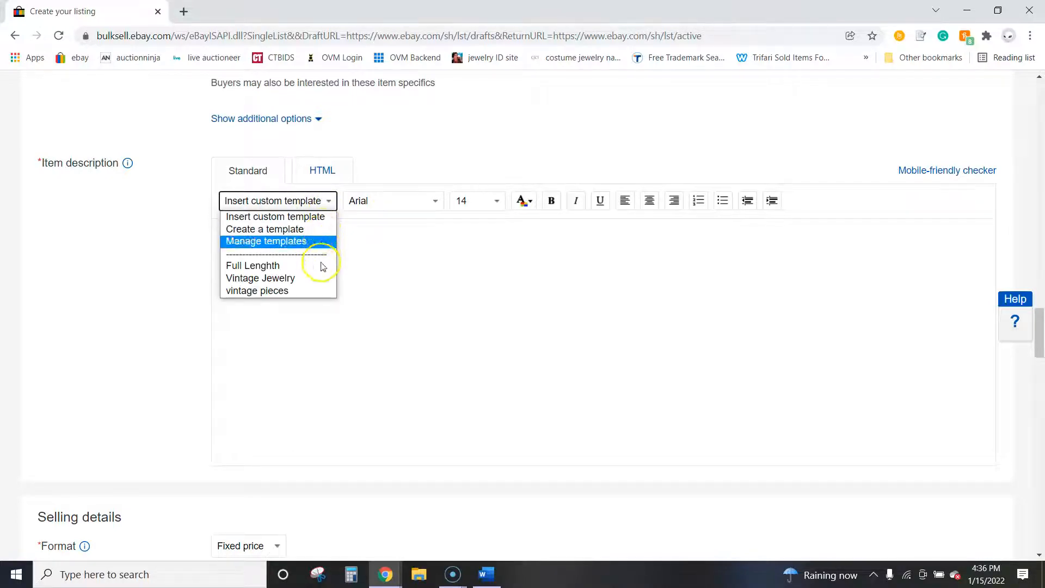
left_click(321, 285)
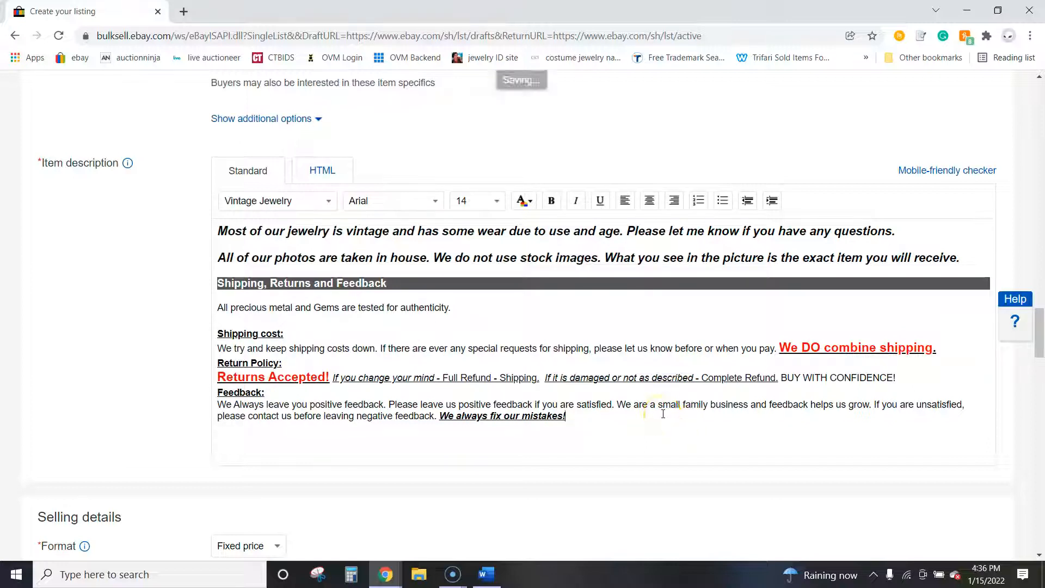
- Delete the whole description text and insert the "Full Lenghth" custom template instead
left_click_drag(662, 417, 212, 200)
key("Delete")
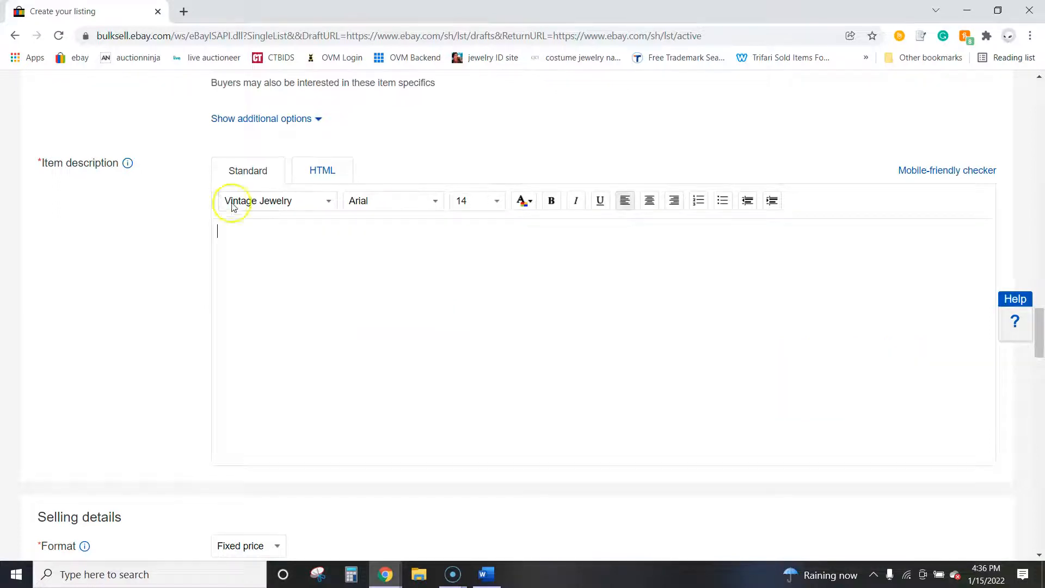
left_click(328, 201)
left_click(312, 265)
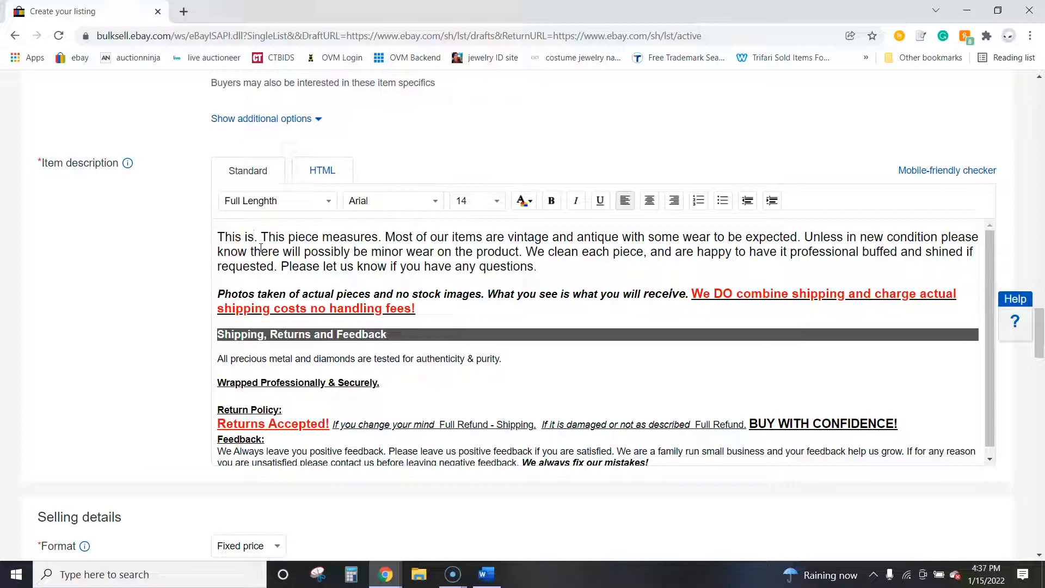
- Complete the template's opening sentences to read "This is a lovely brooch. This piece measures 3"."
type("a lovely")
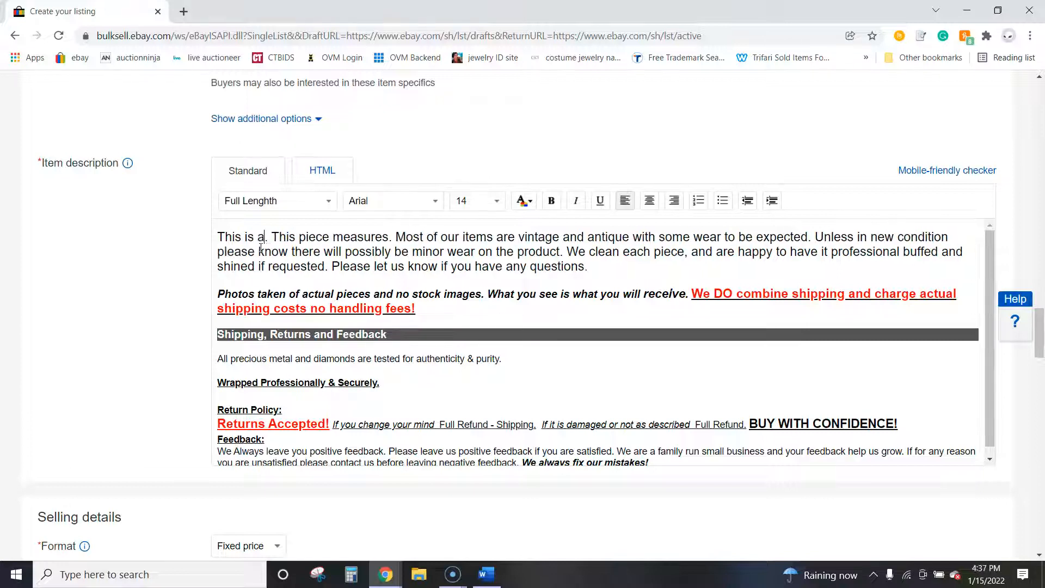
type(" brooch")
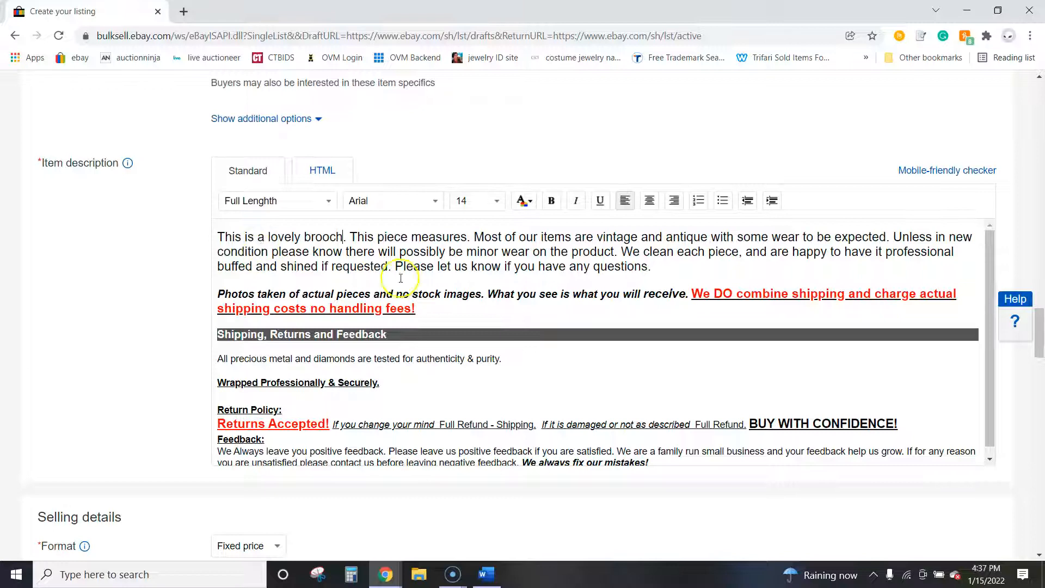
left_click(461, 236)
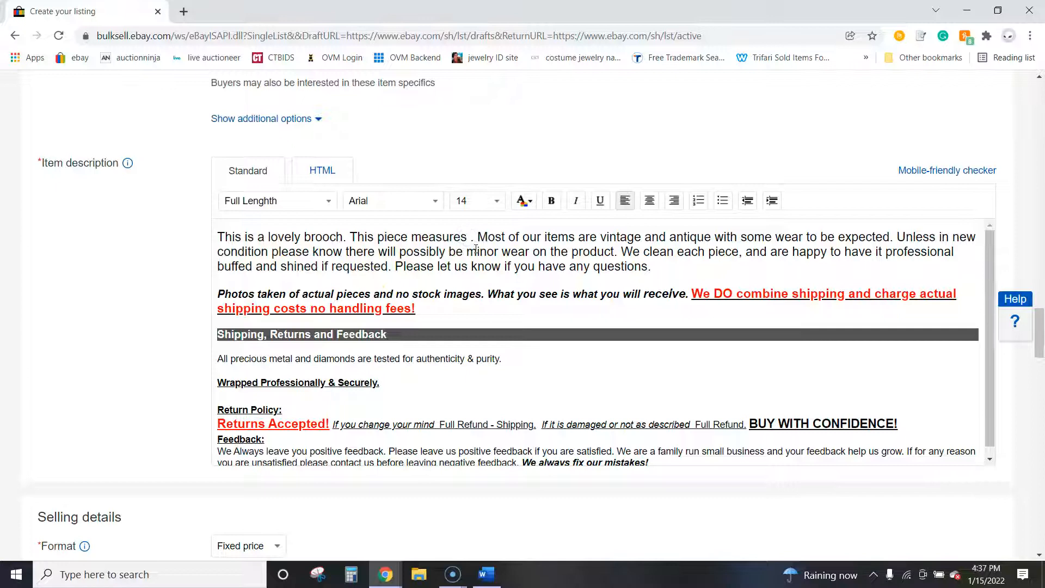
type("3\"")
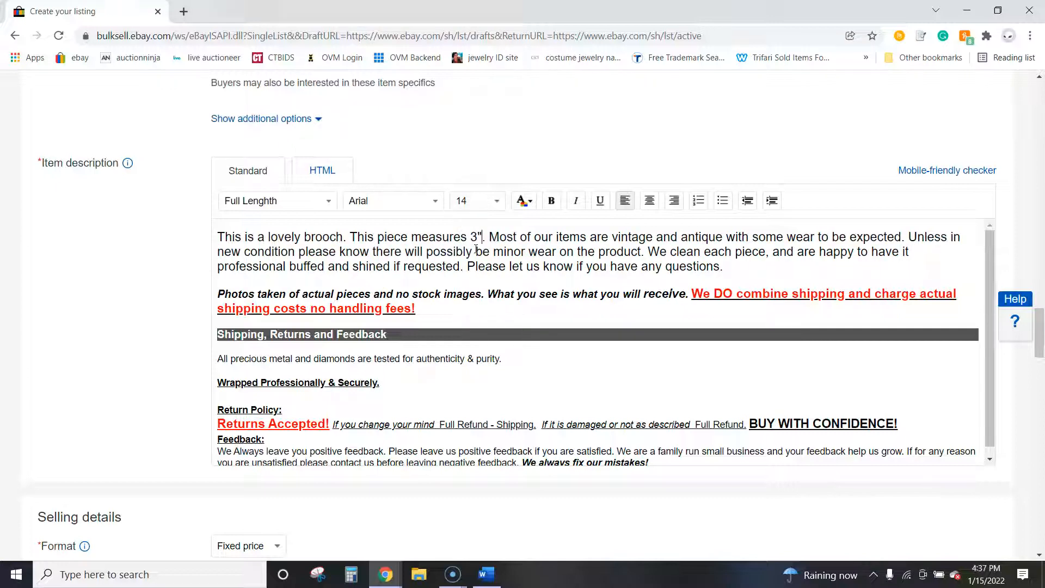
left_click(397, 323)
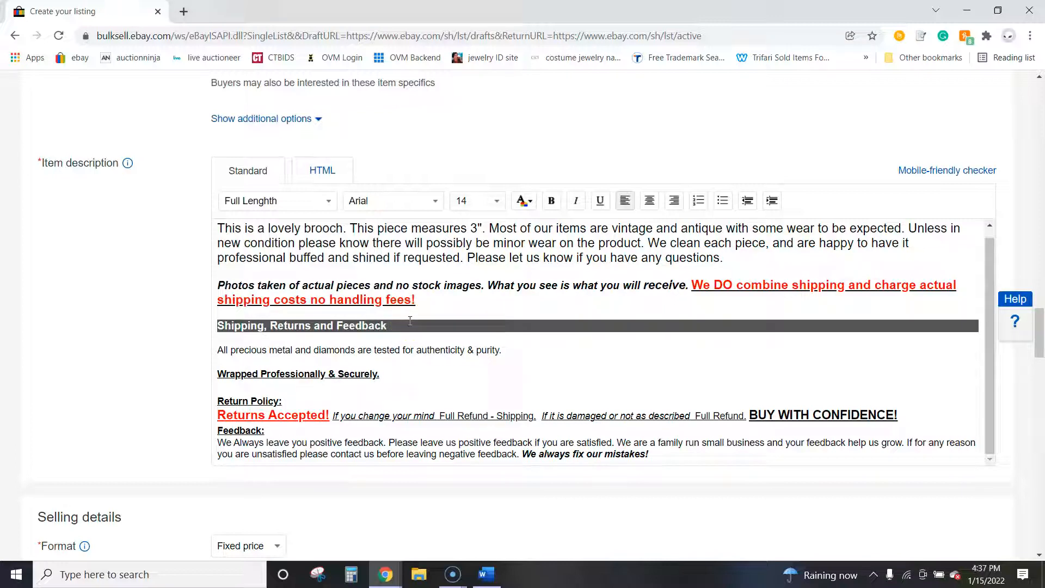
- Review the filled-in template text, and clear the entire item description
scroll(423, 350, "down", 1)
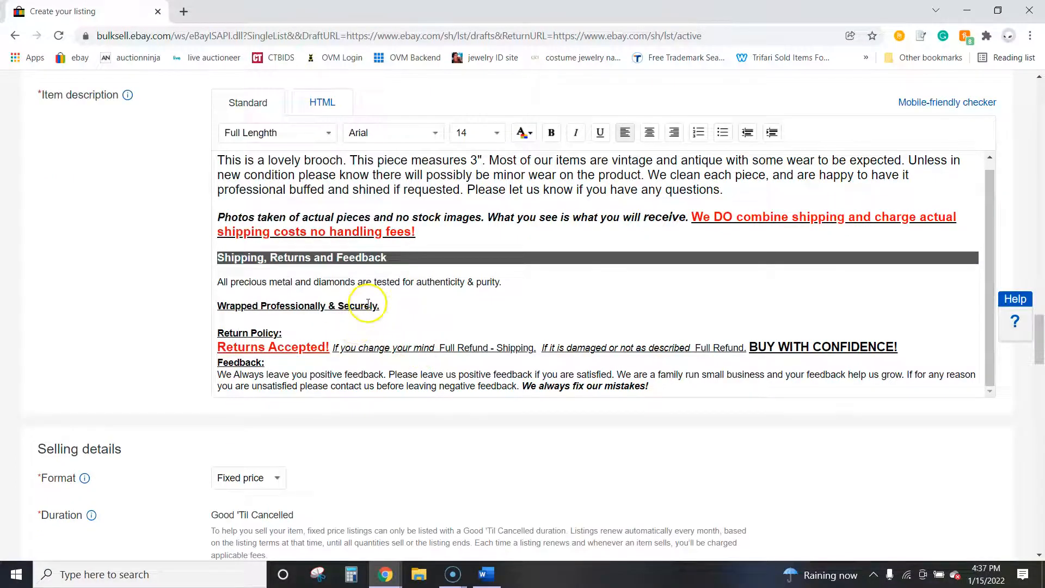
scroll(468, 332, "down", 1)
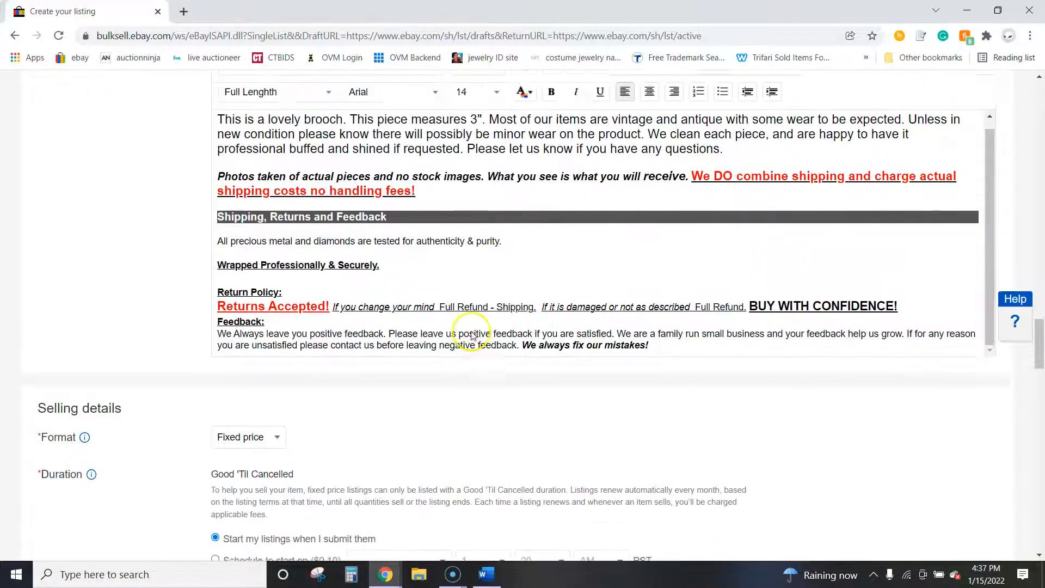
scroll(471, 335, "up", 4)
scroll(467, 333, "down", 2)
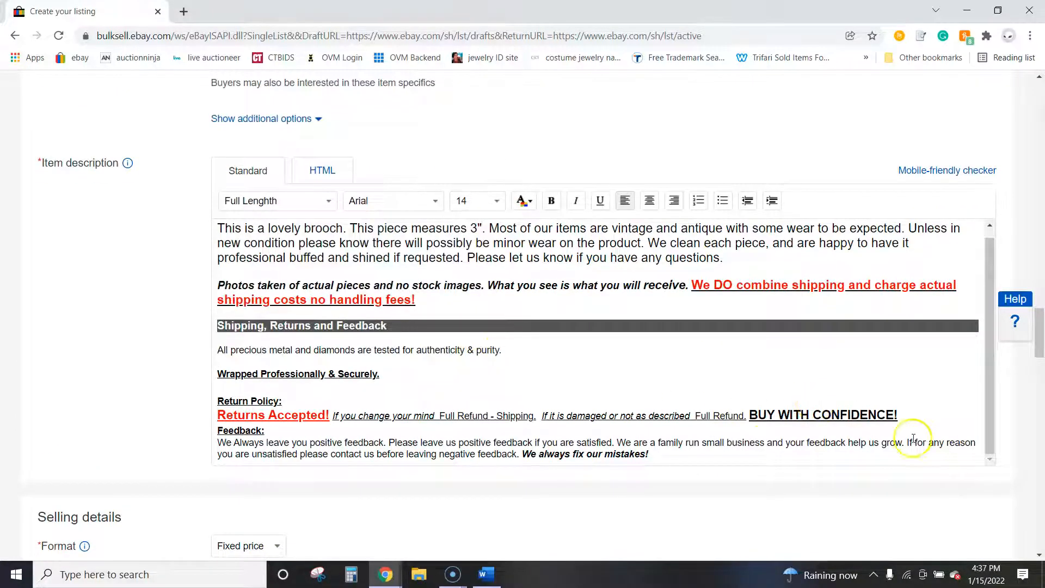
left_click(654, 455)
left_click_drag(654, 455, 177, 195)
key("BackSpace")
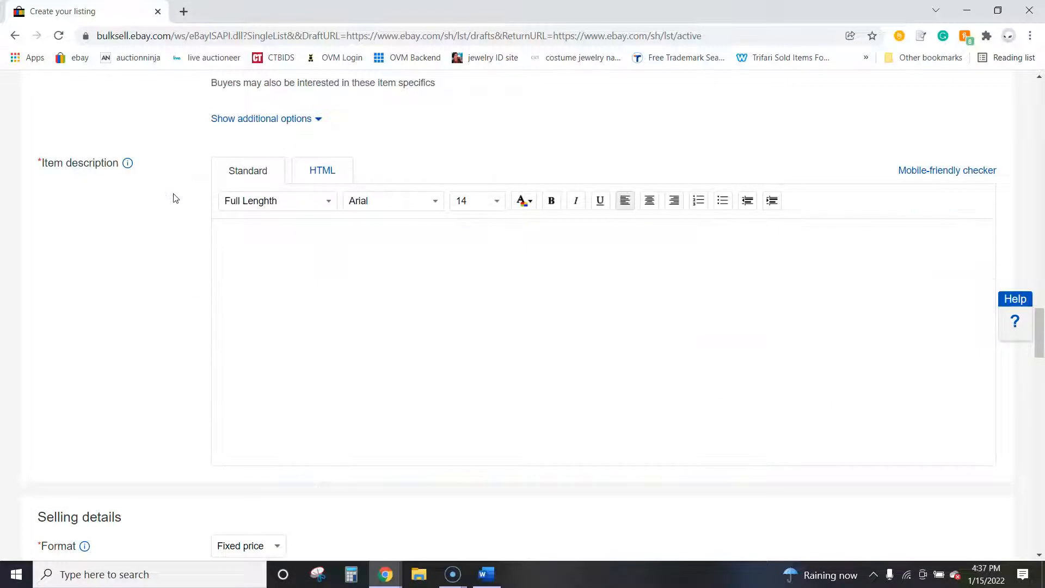
left_click(218, 242)
- Examine the selling details, return options and shipping details of the listing form, and return to its beginning
scroll(215, 242, "down", 3)
scroll(216, 241, "up", 4)
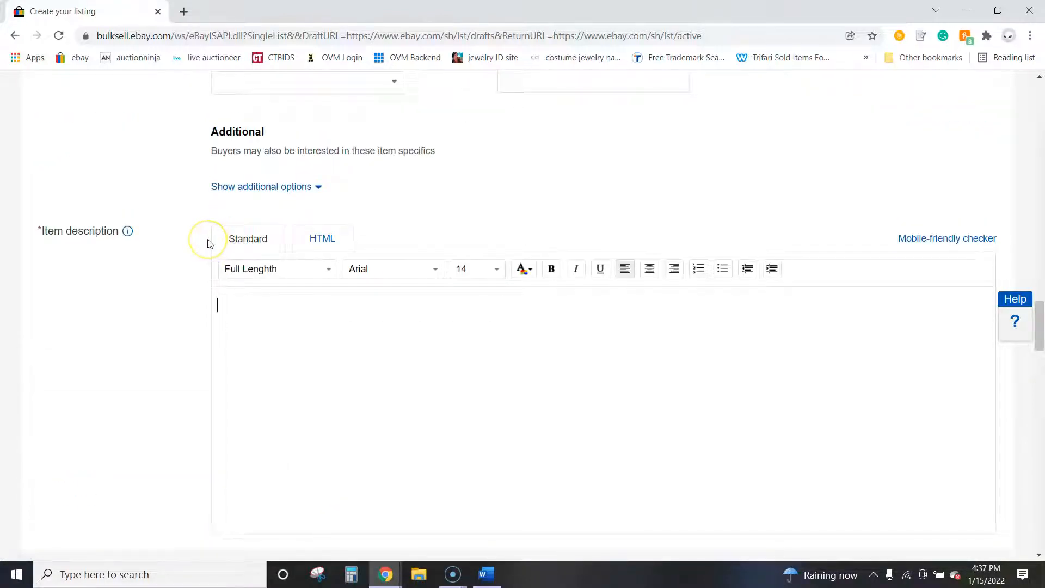
scroll(208, 243, "down", 10)
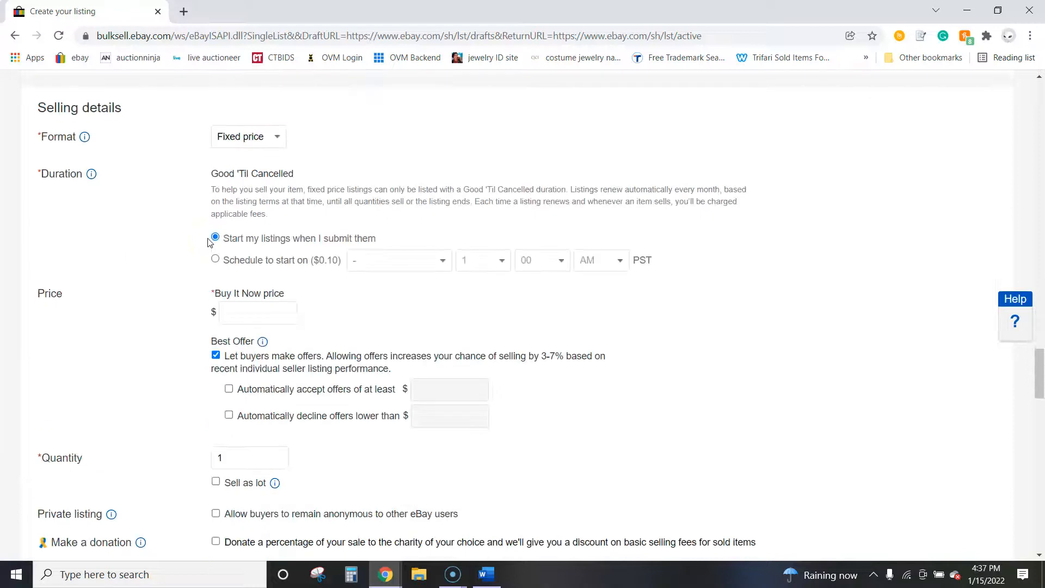
scroll(208, 242, "down", 5)
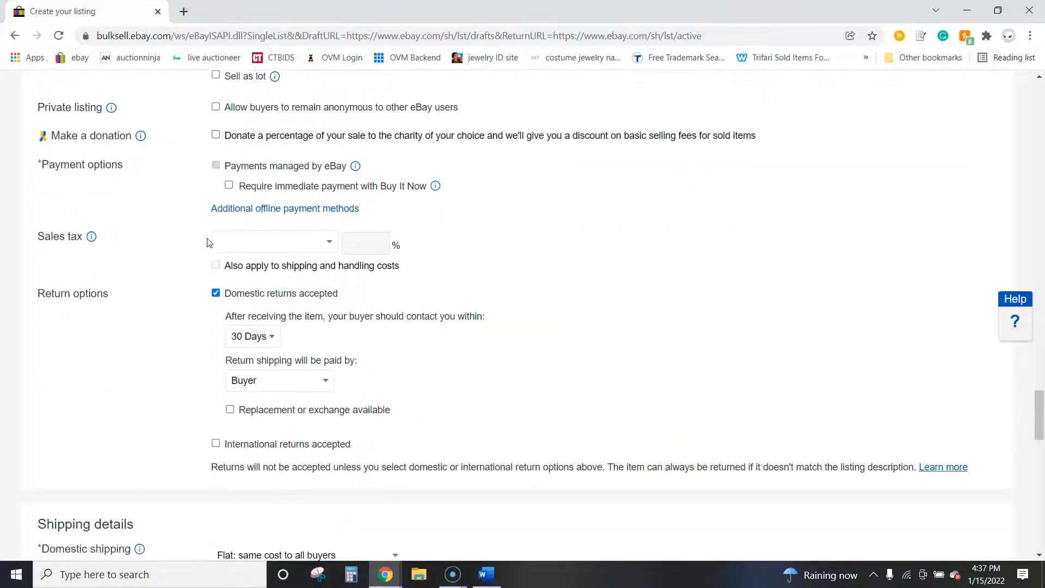
scroll(207, 241, "down", 6)
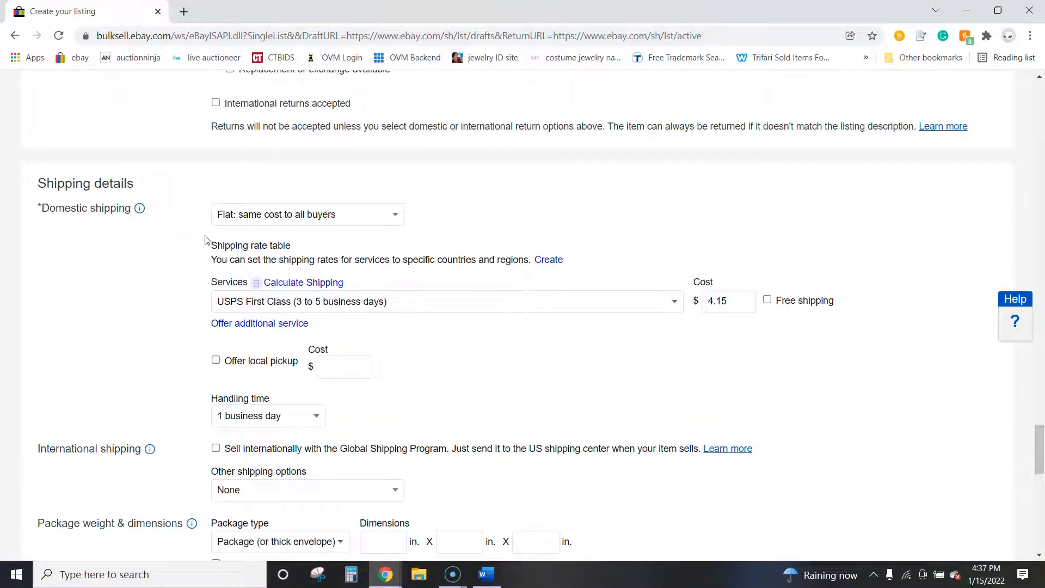
scroll(863, 439, "down", 6)
left_click_drag(1037, 509, 1040, 106)
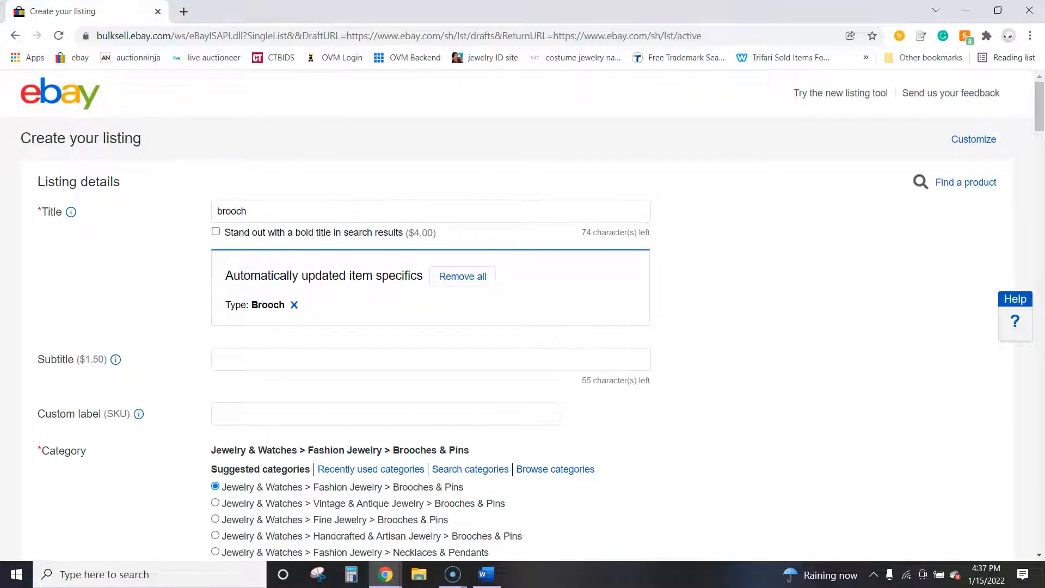
- Leave the listing form and open the eBay home page
left_click(79, 58)
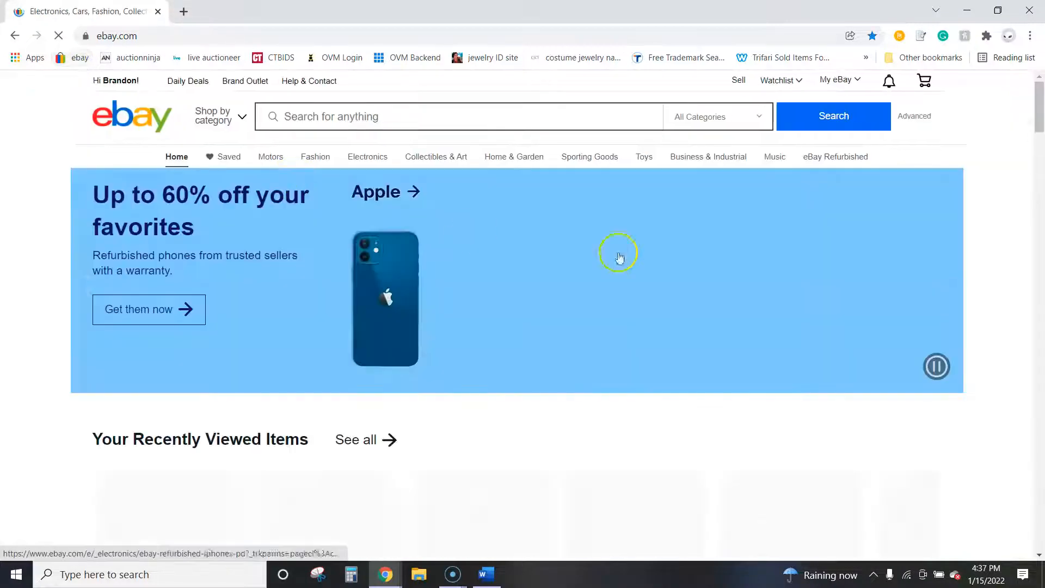
scroll(632, 263, "down", 3)
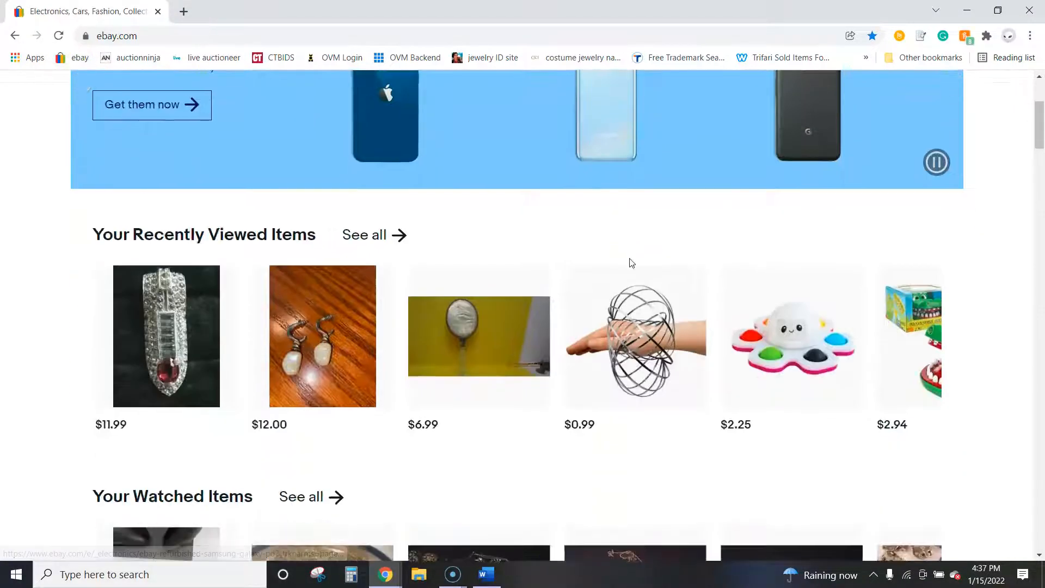
scroll(631, 263, "up", 3)
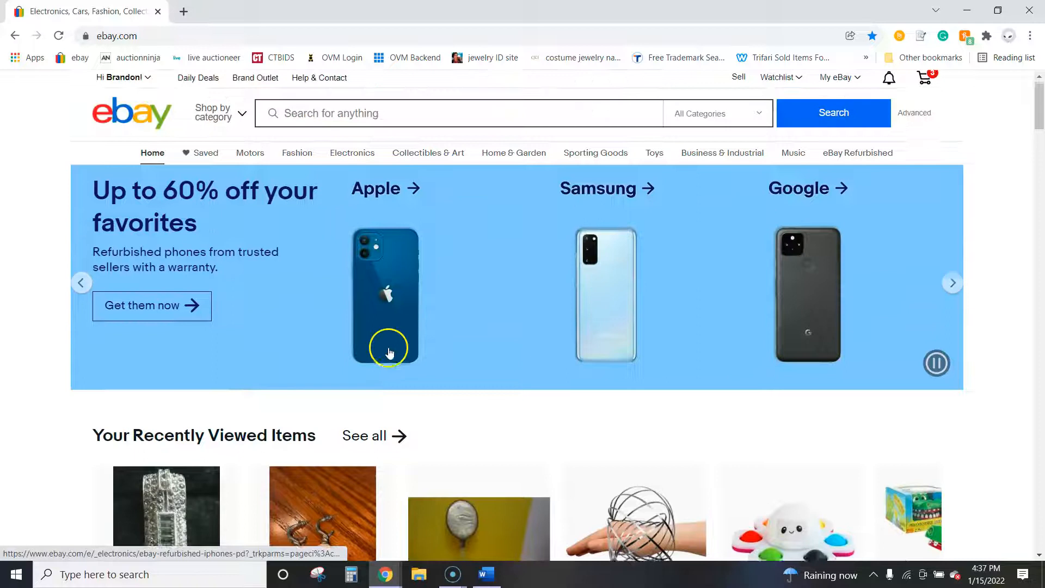
mouse_move(842, 82)
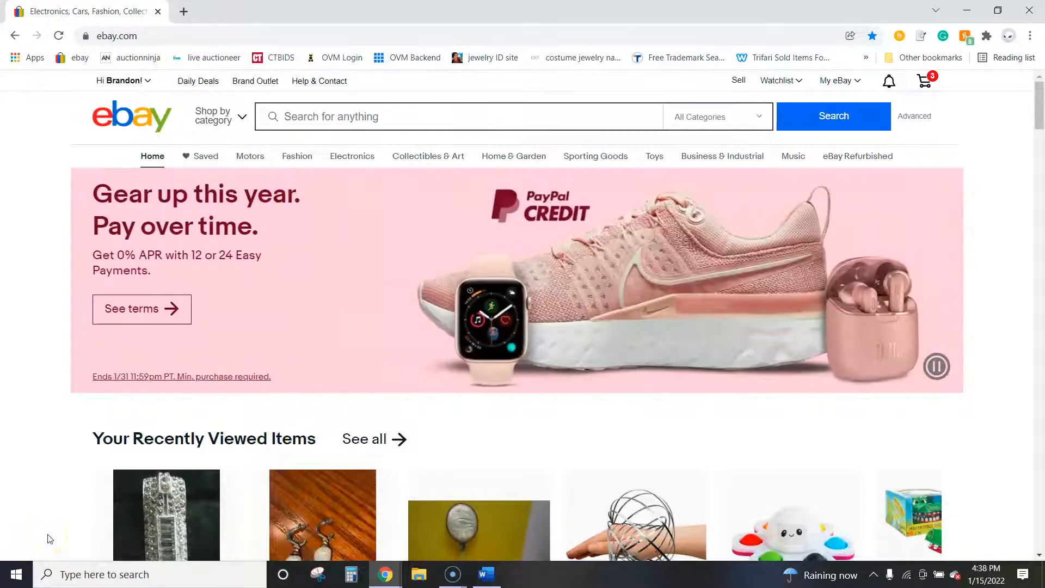
left_click(50, 544)
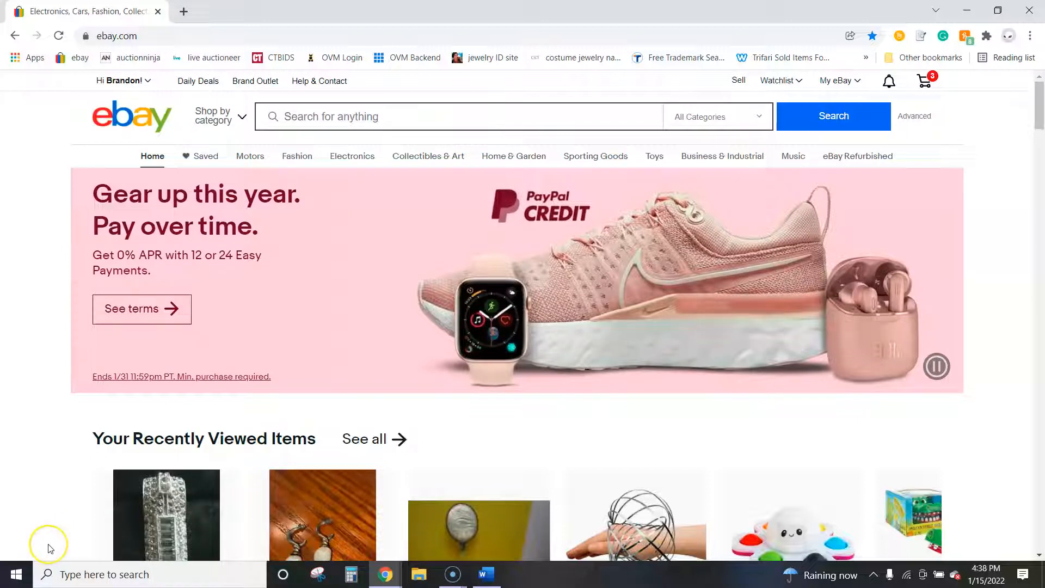